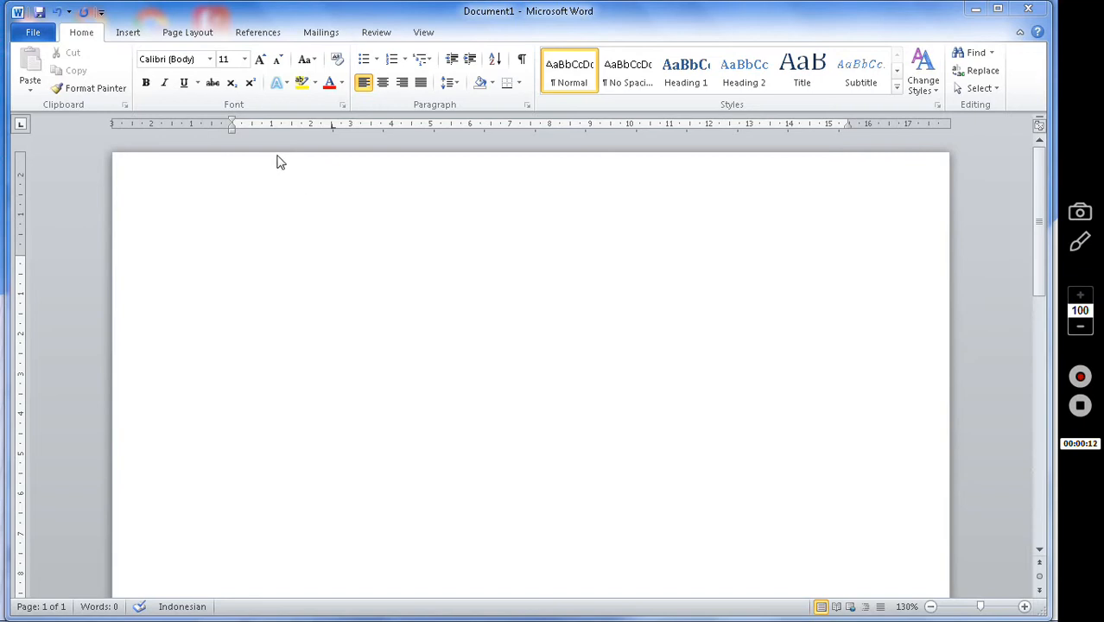
# Set the document's paper size to A4
pyautogui.click(188, 34)
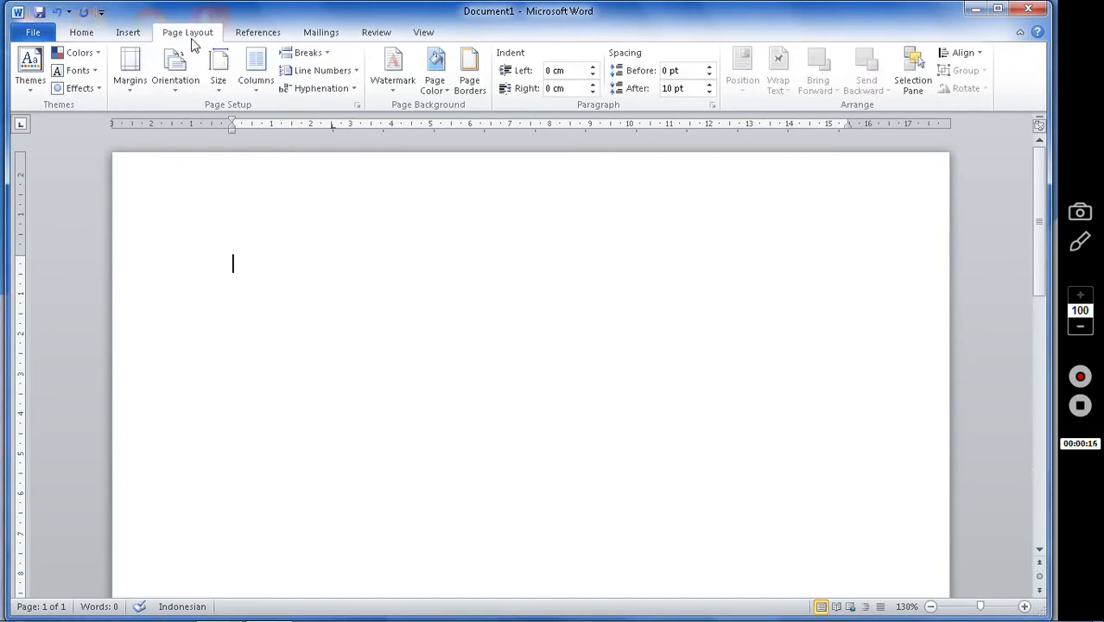
pyautogui.click(222, 91)
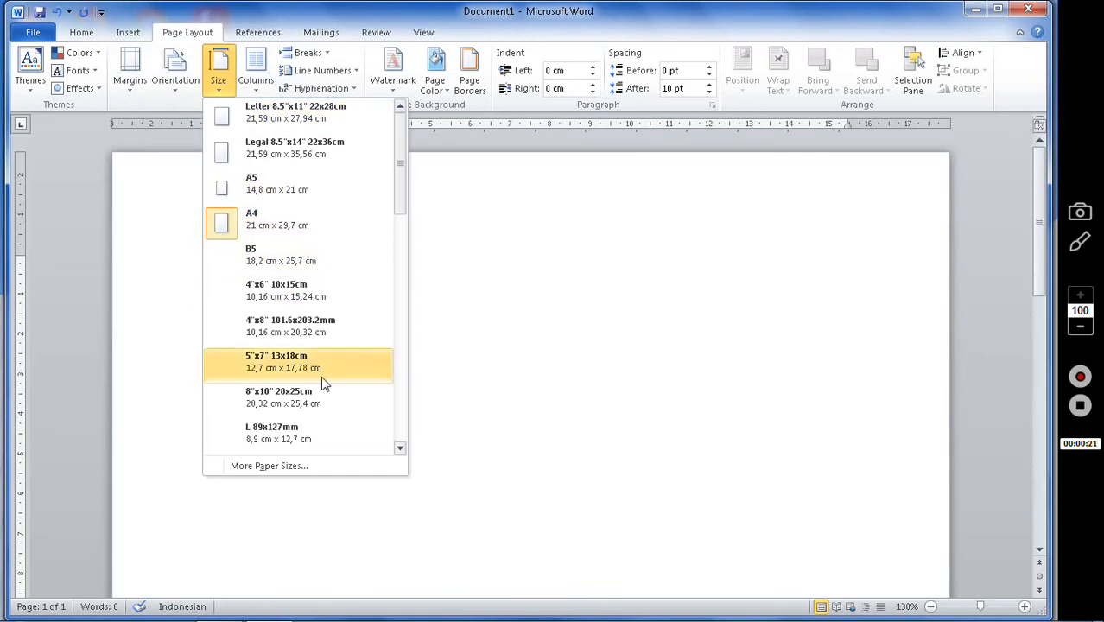
pyautogui.click(252, 218)
# Set a custom paper size of 21,5 cm wide by 33 cm high for the whole document
pyautogui.click(217, 73)
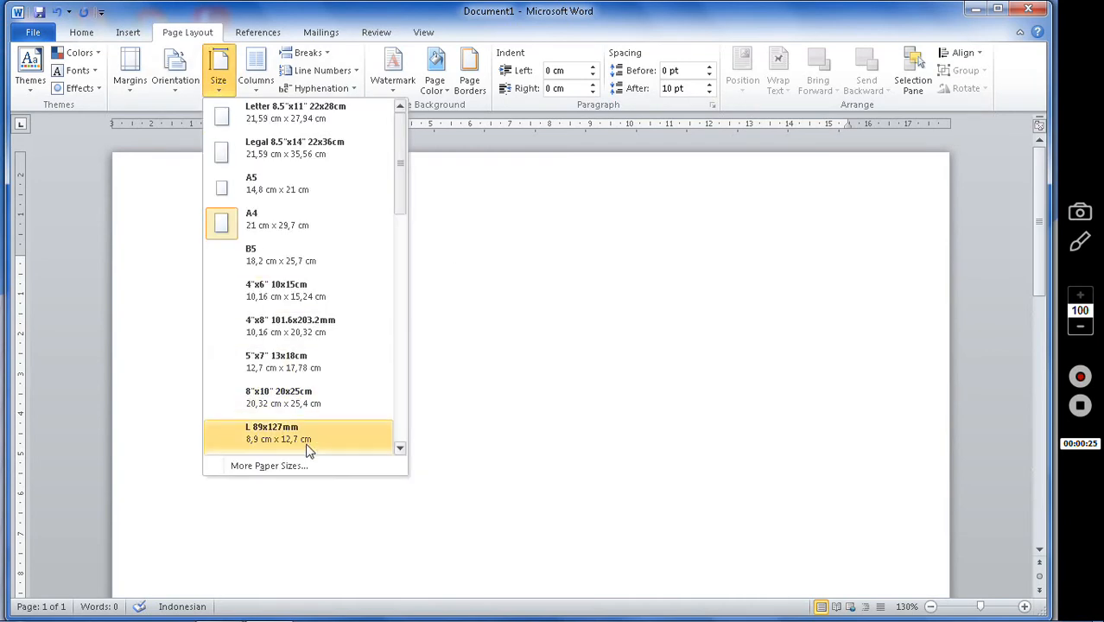
pyautogui.click(269, 466)
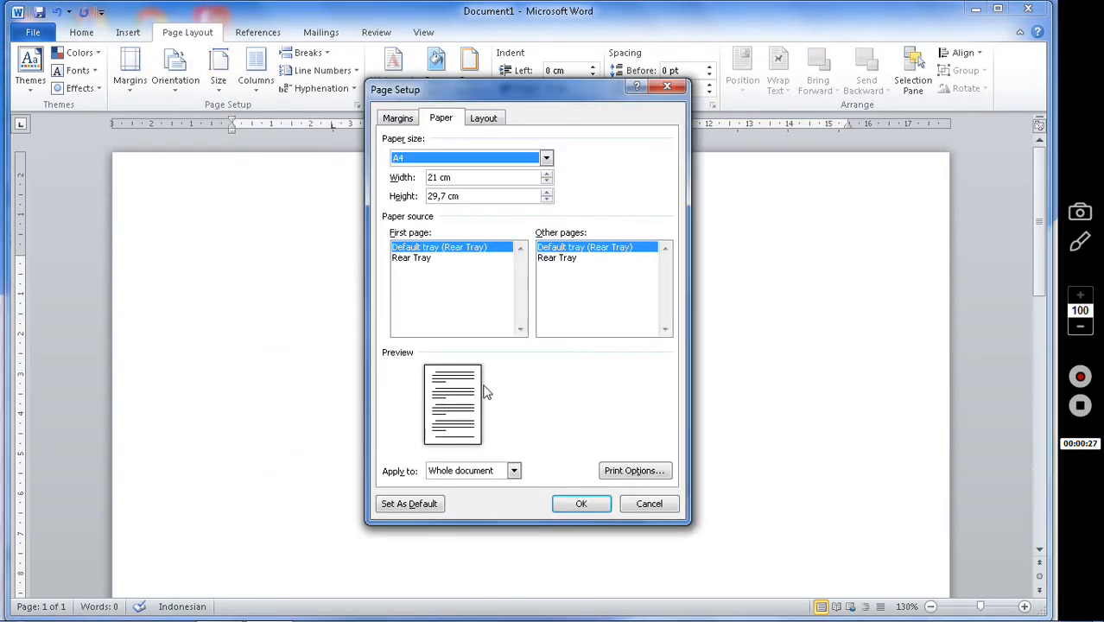
pyautogui.moveTo(435, 195); pyautogui.dragTo(339, 191)
pyautogui.write('21,5')
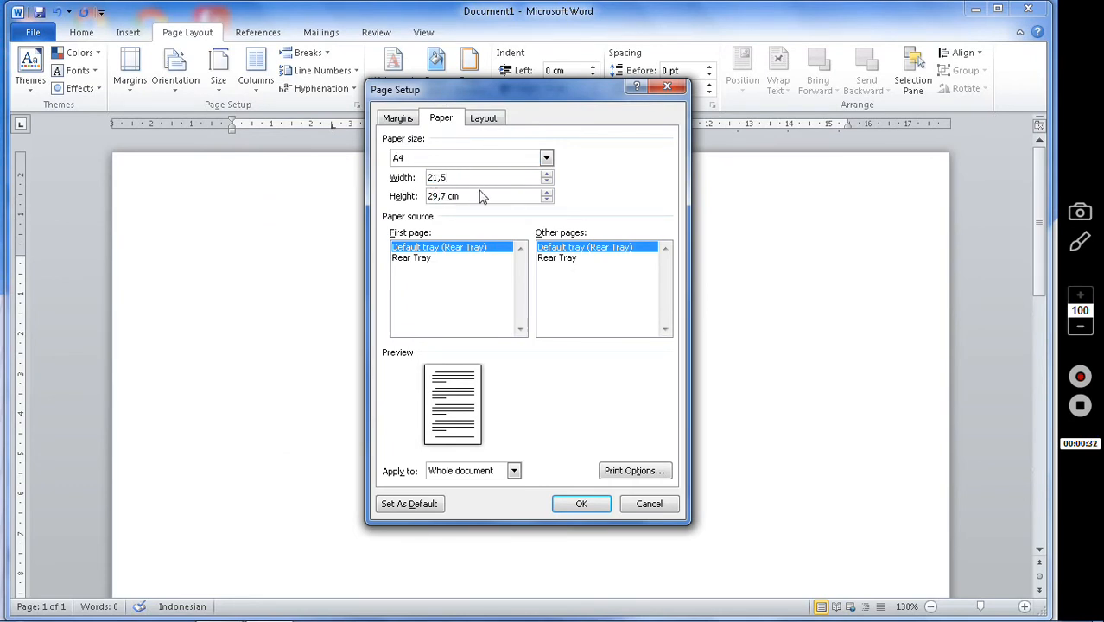
pyautogui.press('Tab')
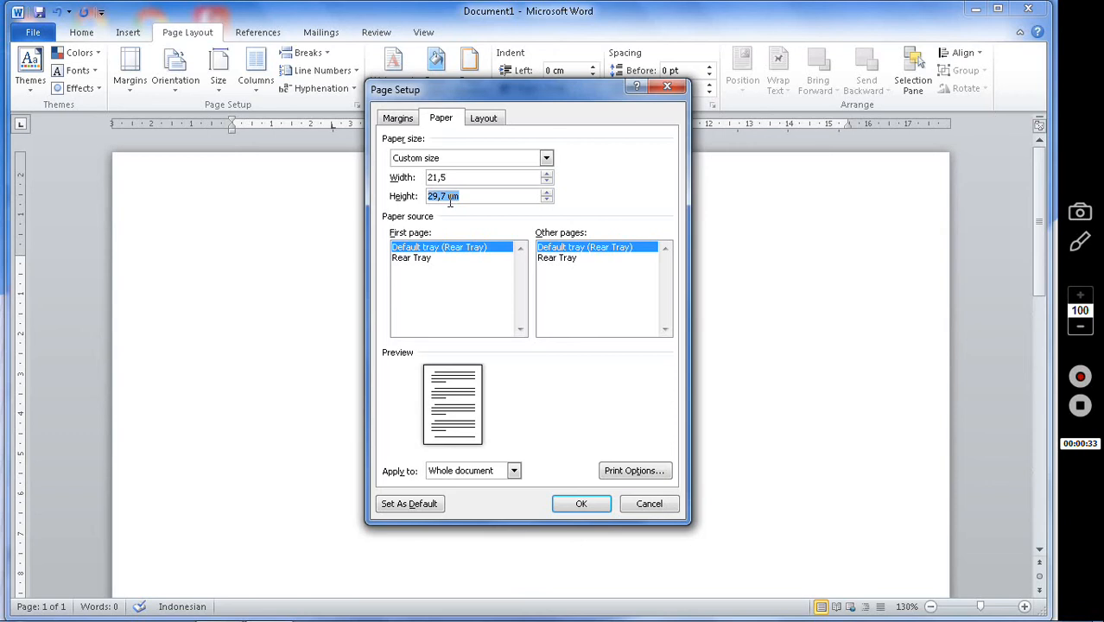
pyautogui.write('33')
pyautogui.click(450, 197)
pyautogui.click(581, 503)
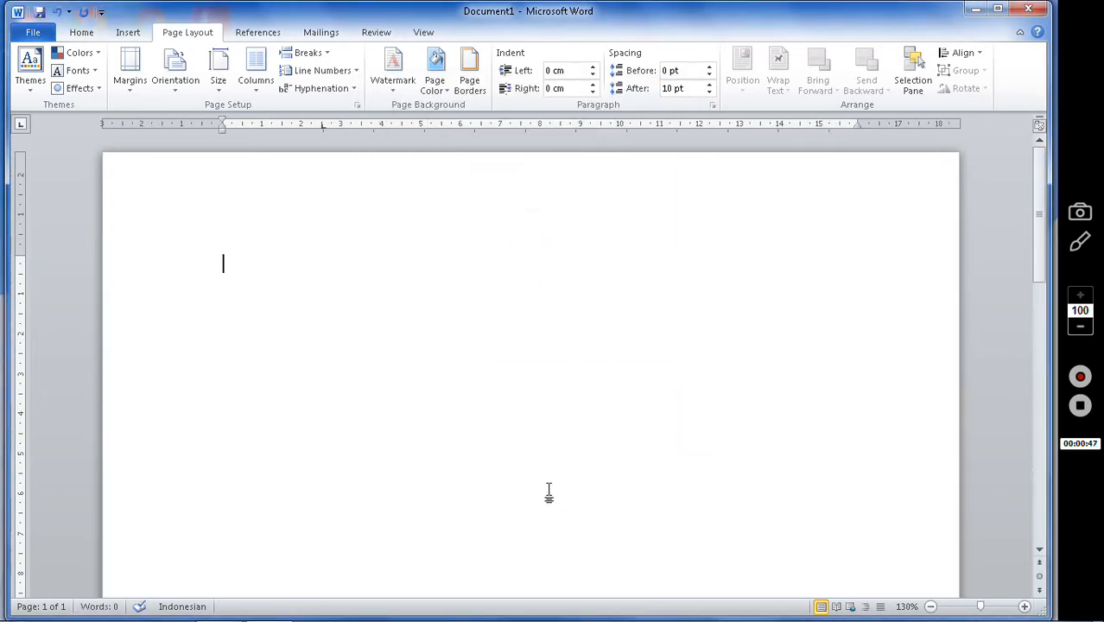
# Examine the whole resized page at 40% zoom and return the view to 100%
pyautogui.click(930, 606)
pyautogui.click(930, 606)
pyautogui.click(930, 606)
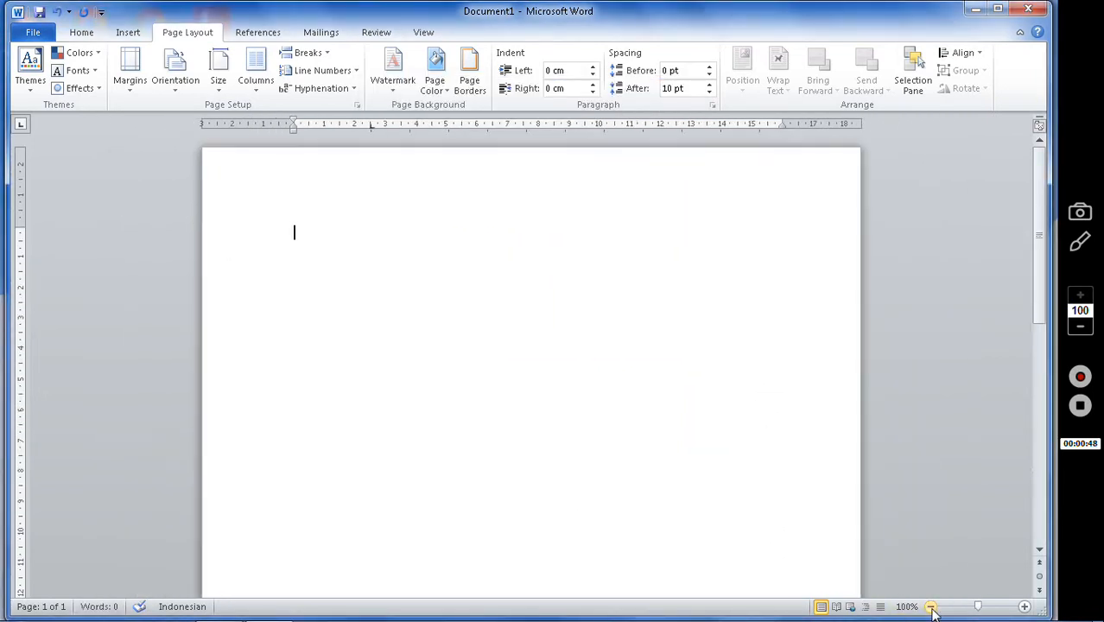
pyautogui.click(930, 606)
pyautogui.click(930, 606)
pyautogui.click(930, 607)
pyautogui.click(931, 606)
pyautogui.click(930, 606)
pyautogui.click(931, 607)
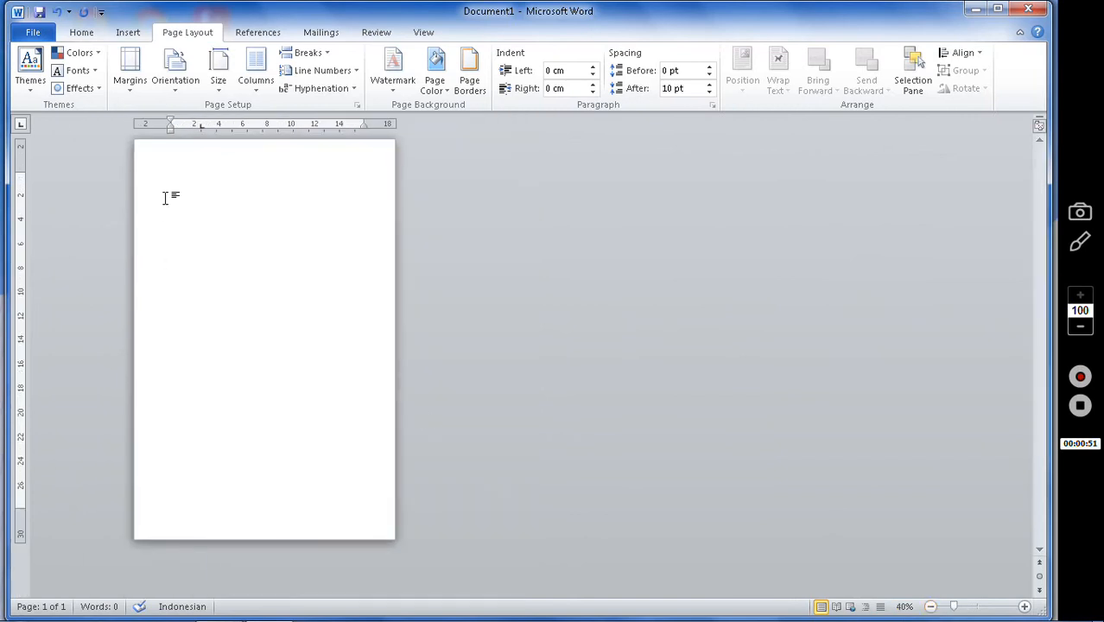
pyautogui.click(1025, 607)
pyautogui.click(1024, 606)
pyautogui.click(1024, 606)
pyautogui.click(1024, 607)
pyautogui.click(1025, 607)
pyautogui.click(1025, 606)
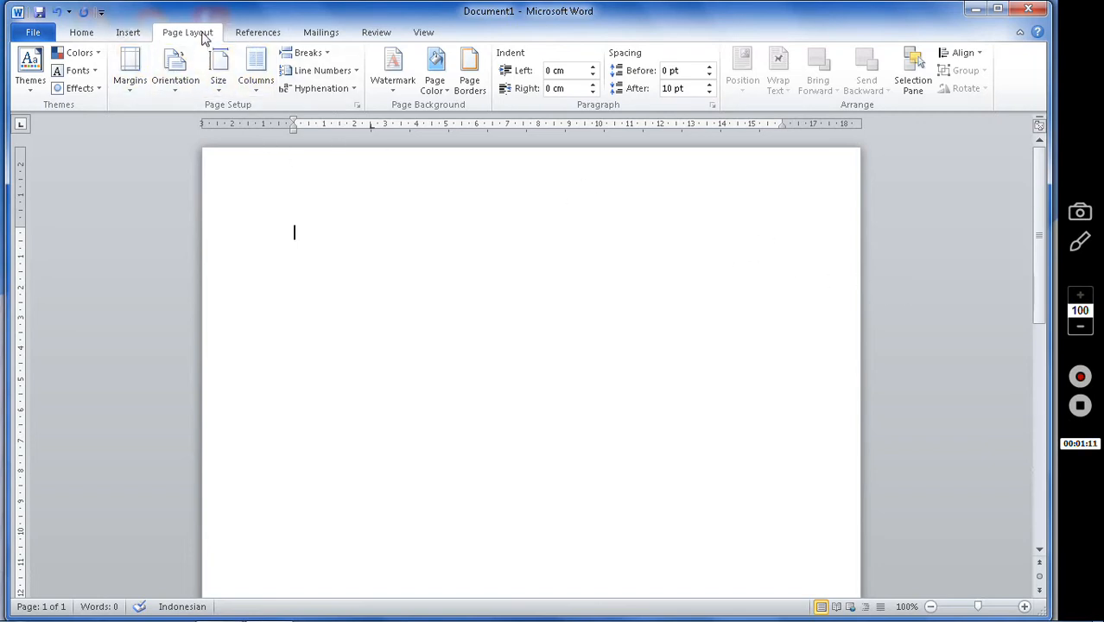
# Apply the Normal margin preset to the document and set its left margin to 3 cm
pyautogui.click(128, 92)
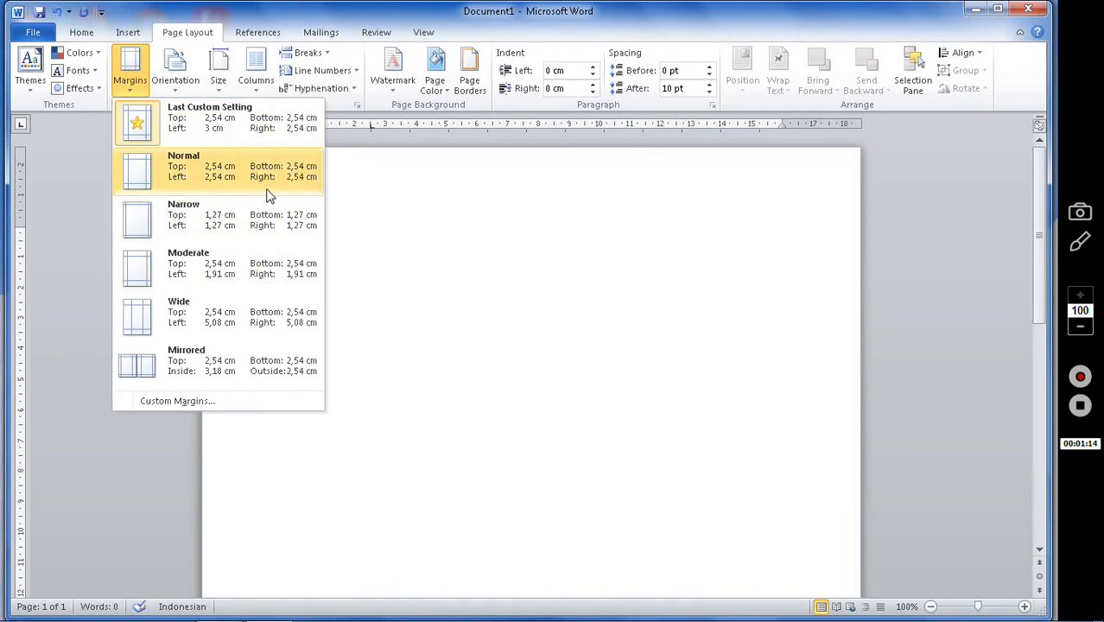
pyautogui.click(221, 176)
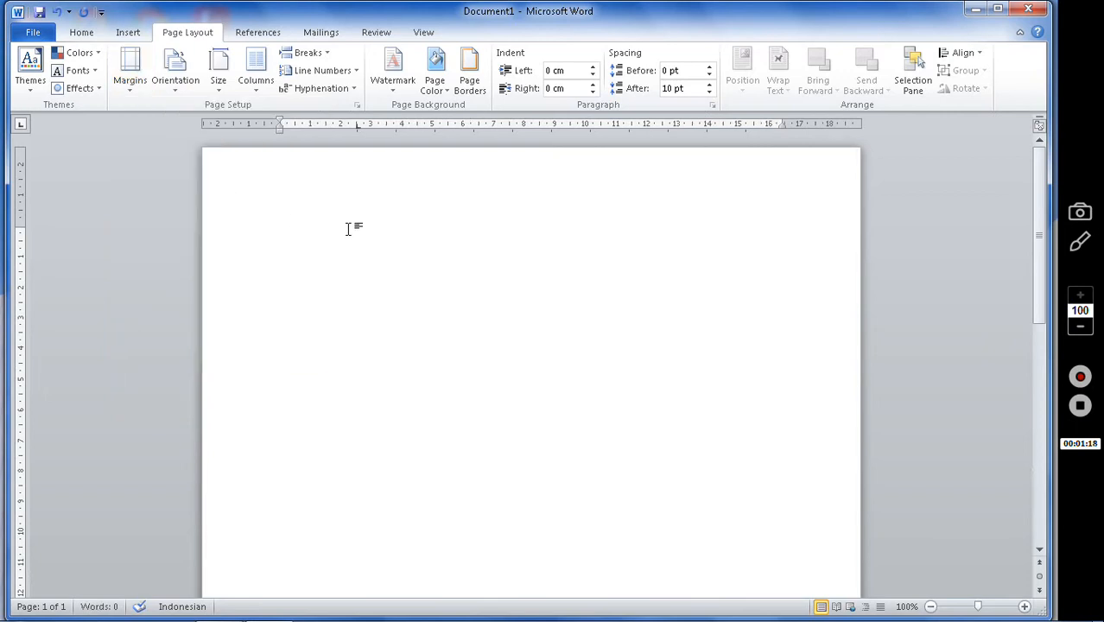
pyautogui.click(136, 89)
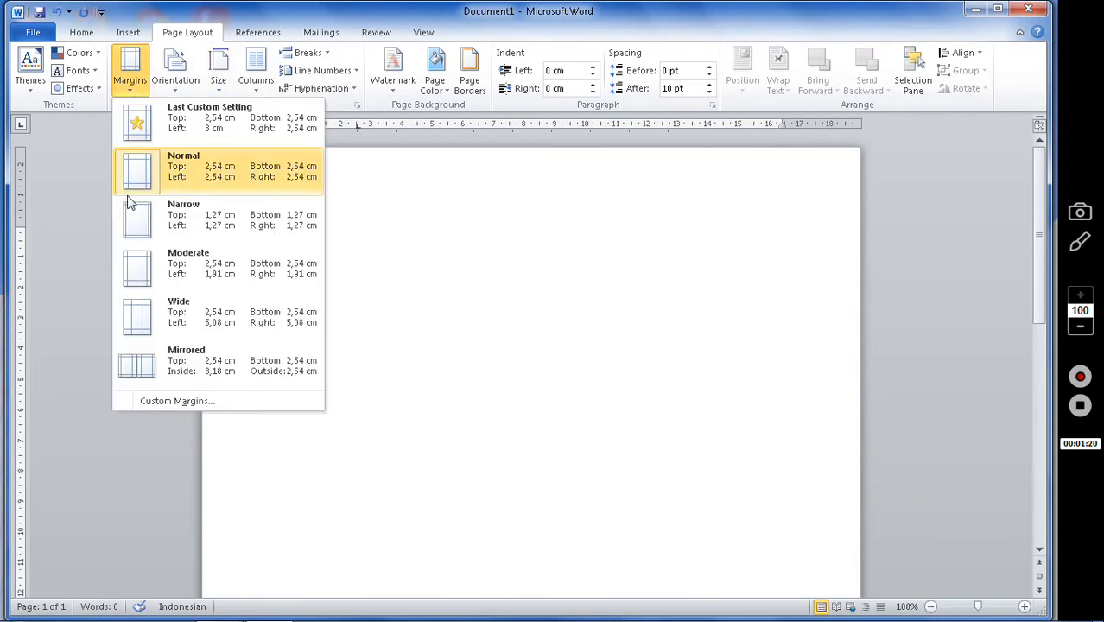
pyautogui.click(177, 401)
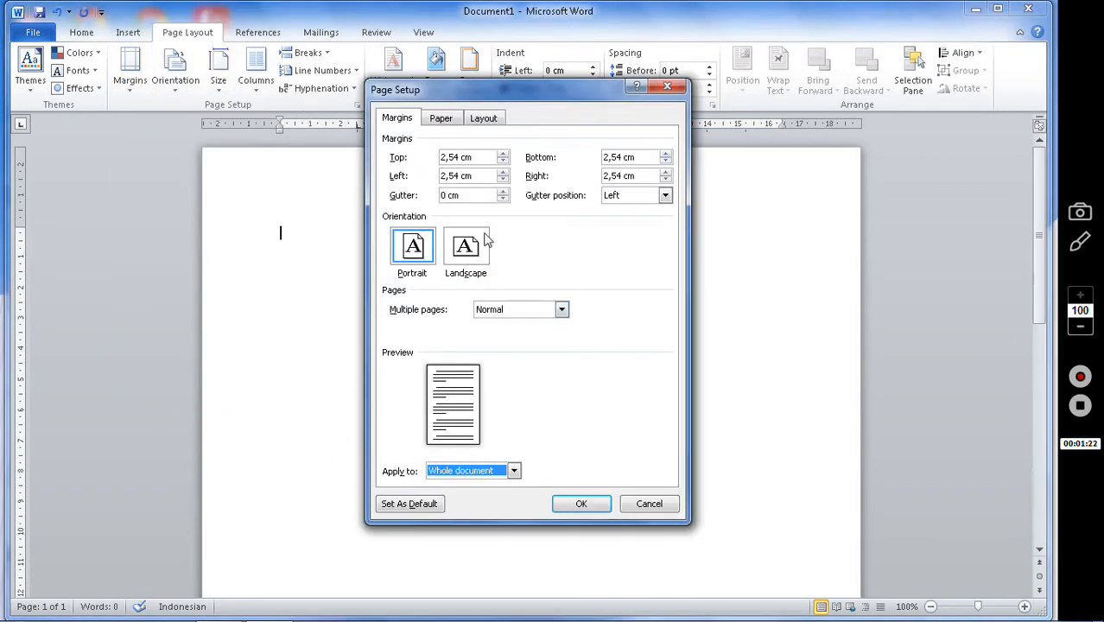
pyautogui.moveTo(479, 175); pyautogui.dragTo(412, 176)
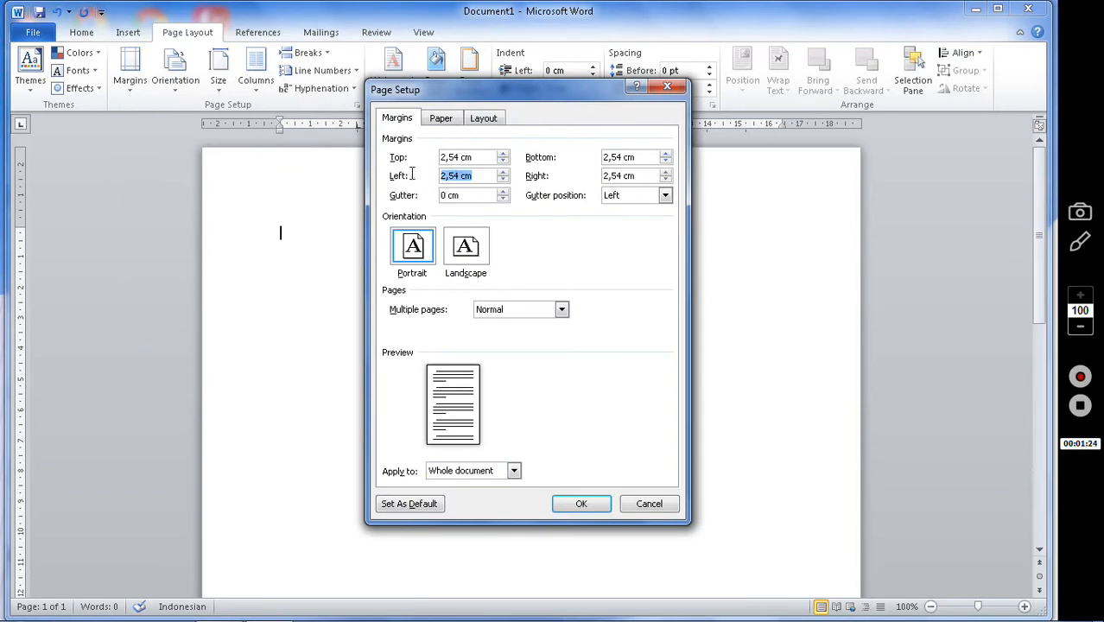
pyautogui.write('3')
pyautogui.click(582, 504)
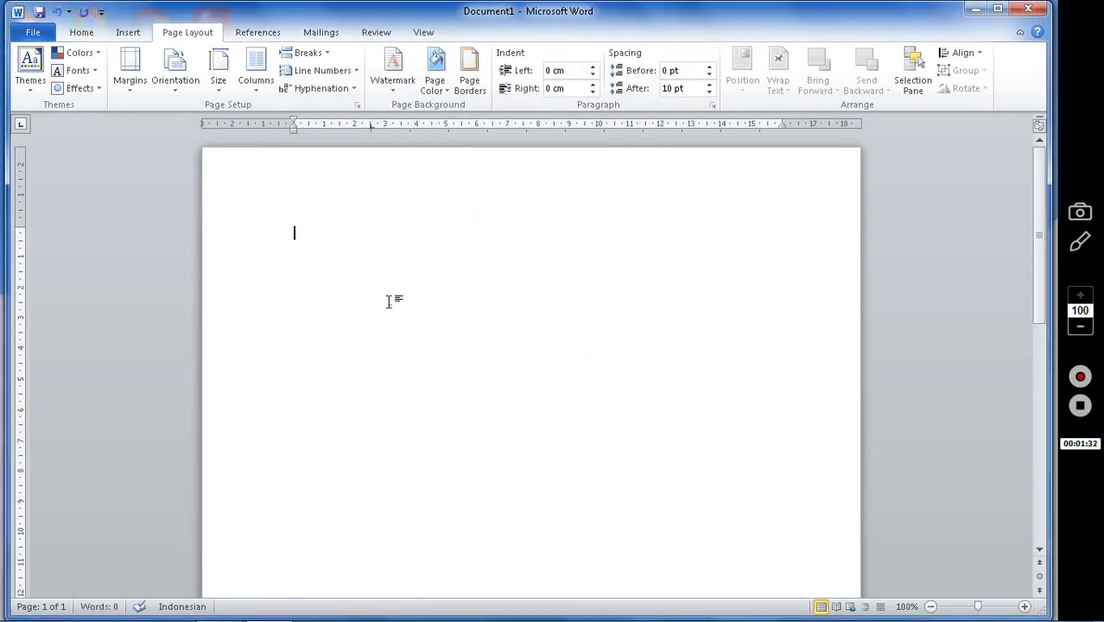
# Set the text font to Calibri (Body) at size 12
pyautogui.click(90, 33)
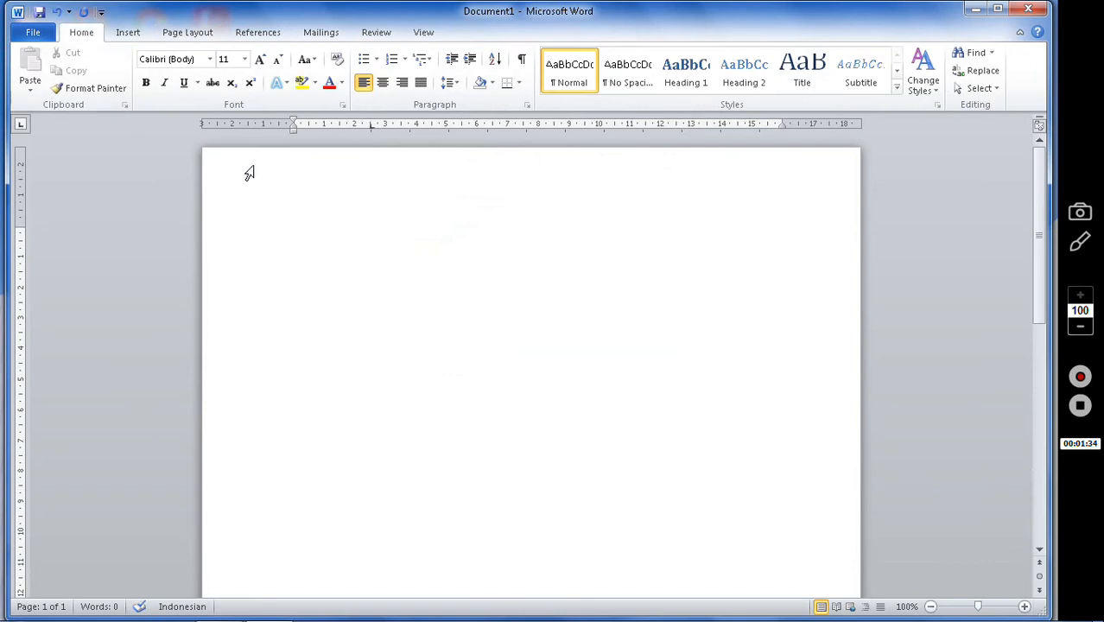
pyautogui.click(210, 60)
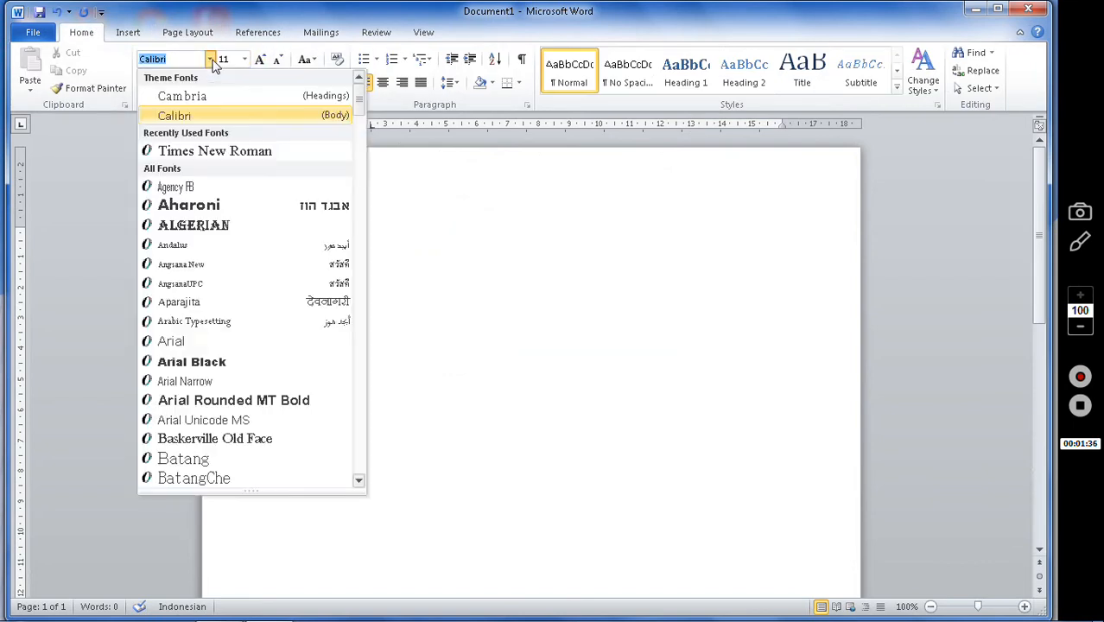
pyautogui.click(182, 117)
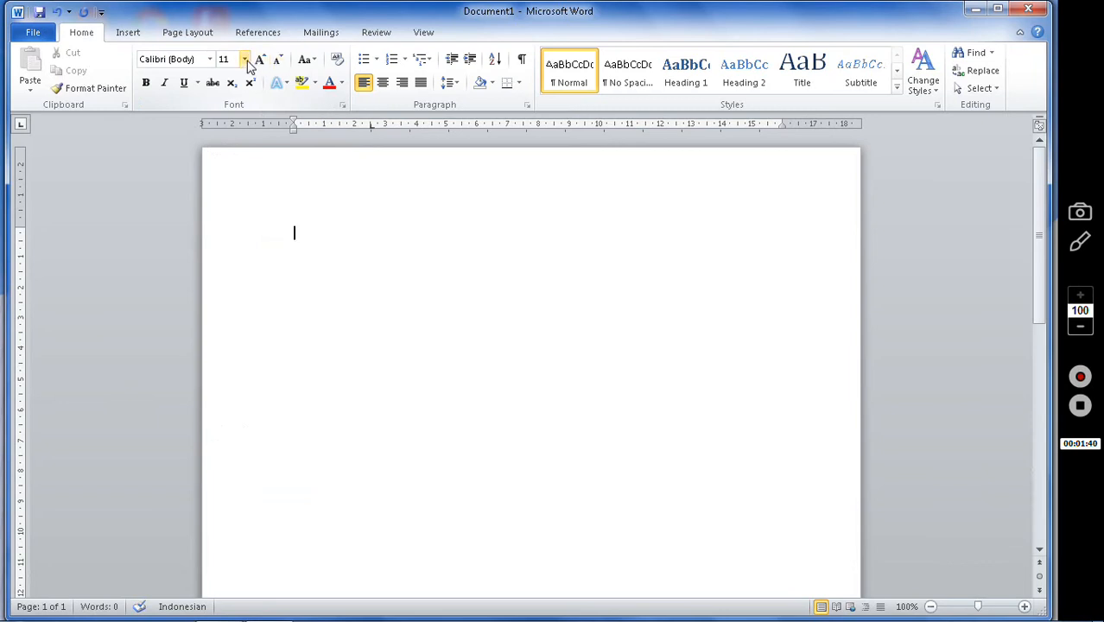
pyautogui.click(247, 59)
pyautogui.click(224, 118)
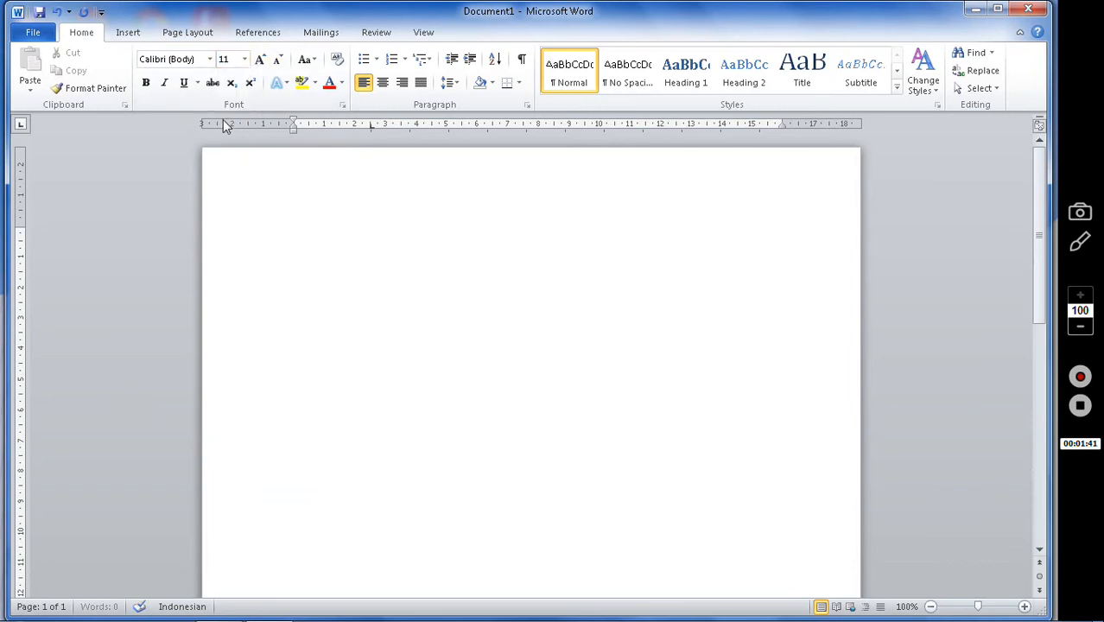
pyautogui.click(246, 60)
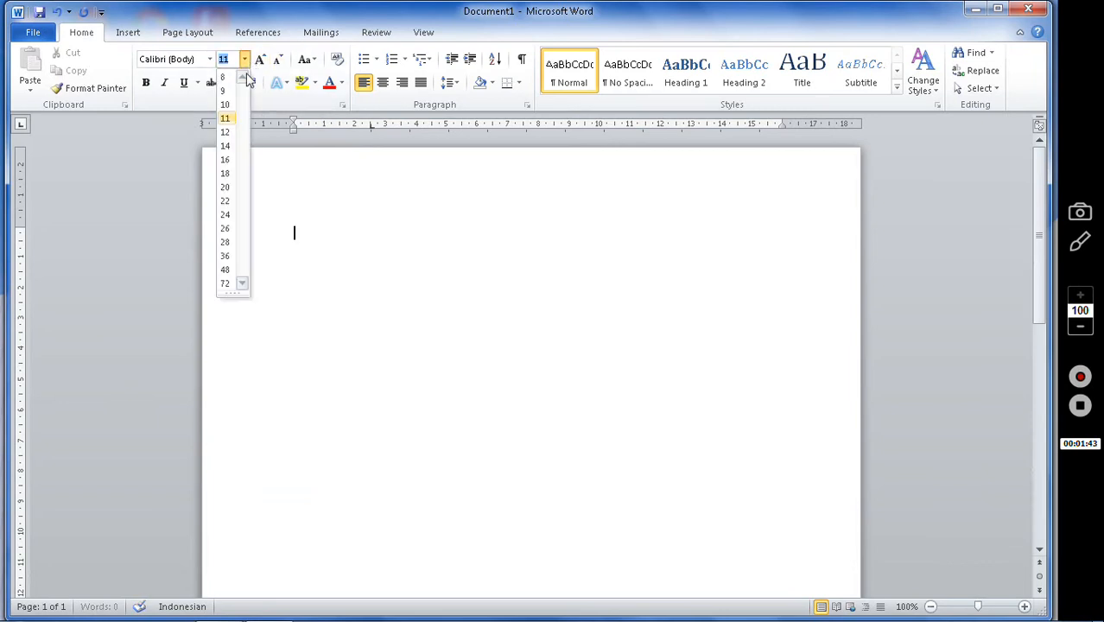
pyautogui.click(228, 134)
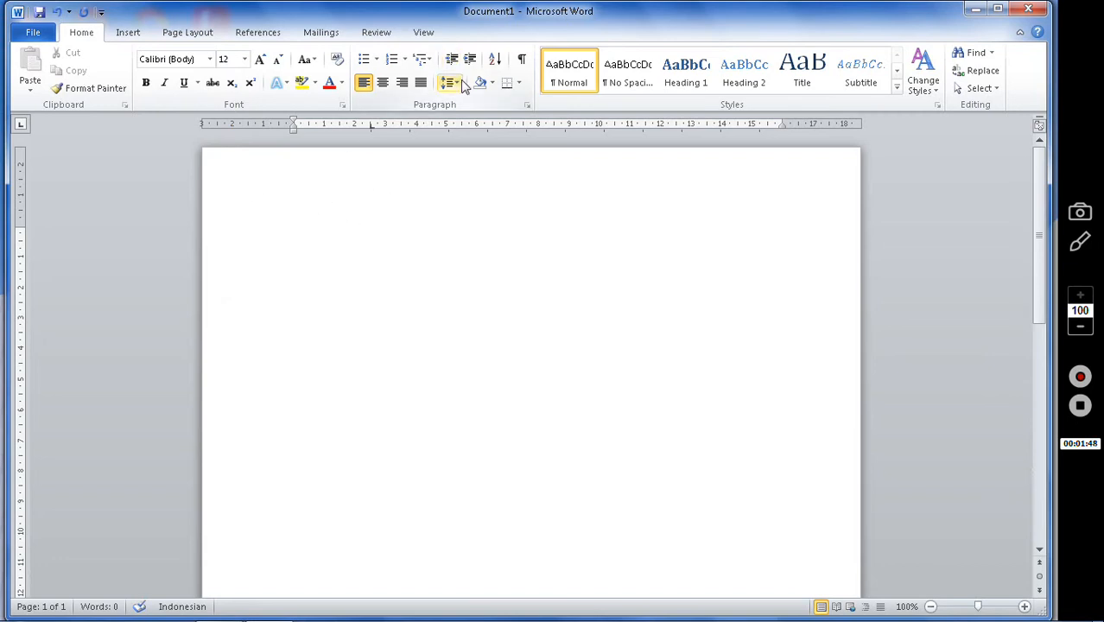
pyautogui.click(458, 85)
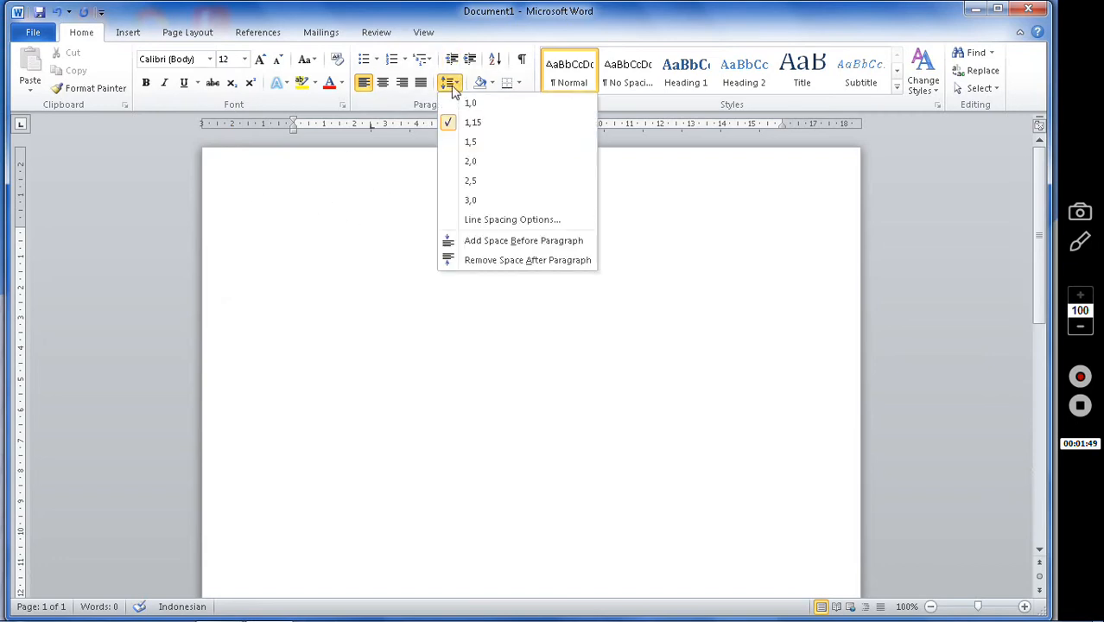
pyautogui.click(92, 38)
pyautogui.click(450, 82)
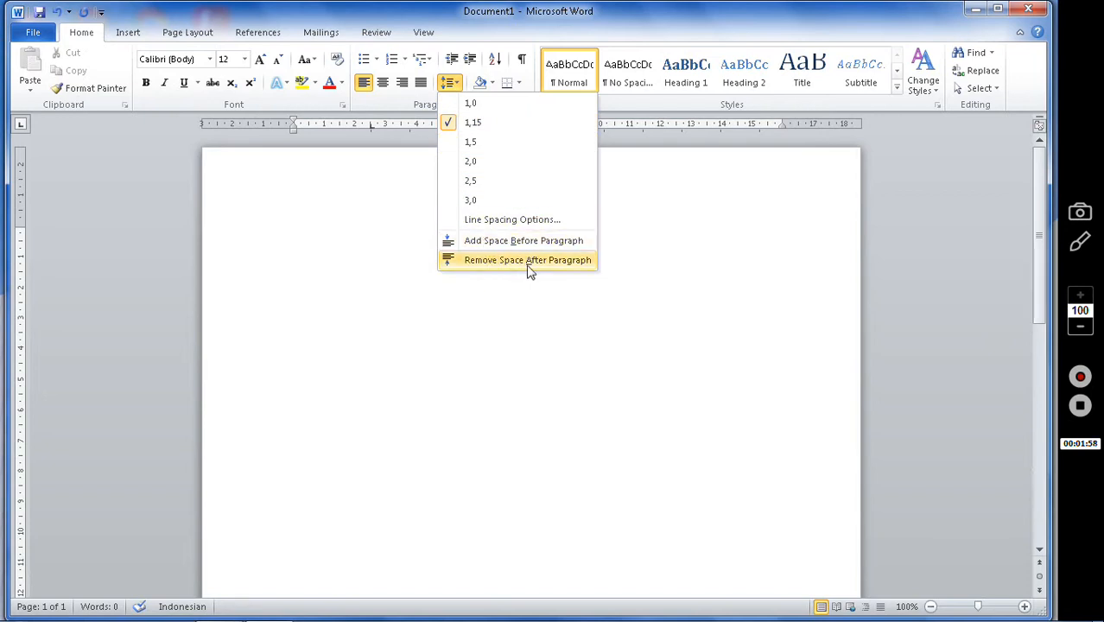
pyautogui.click(347, 234)
pyautogui.click(451, 83)
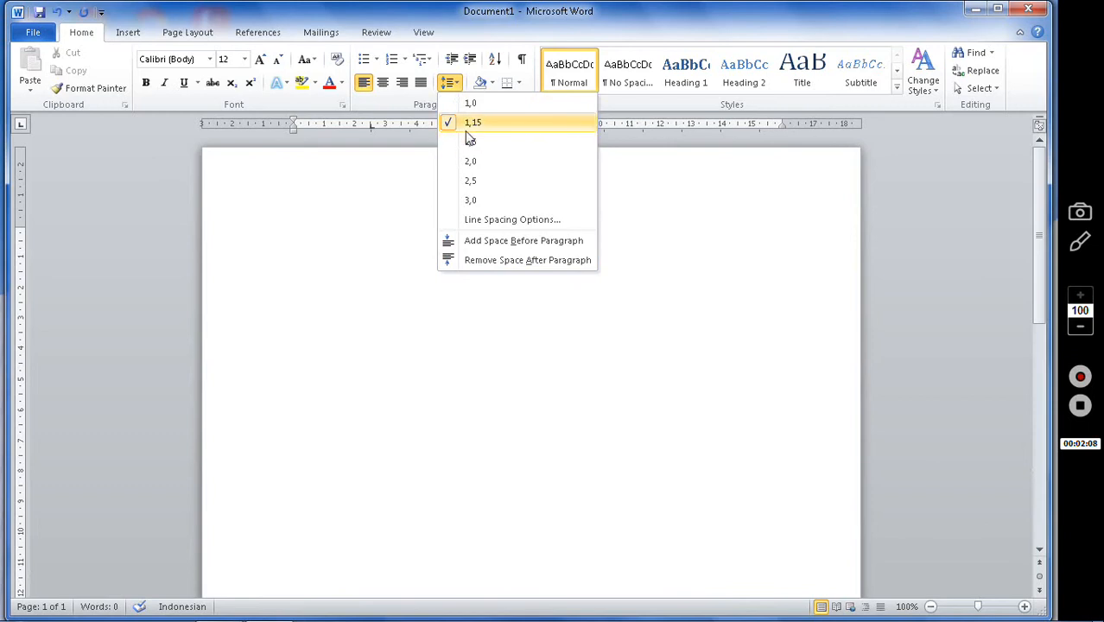
pyautogui.click(314, 242)
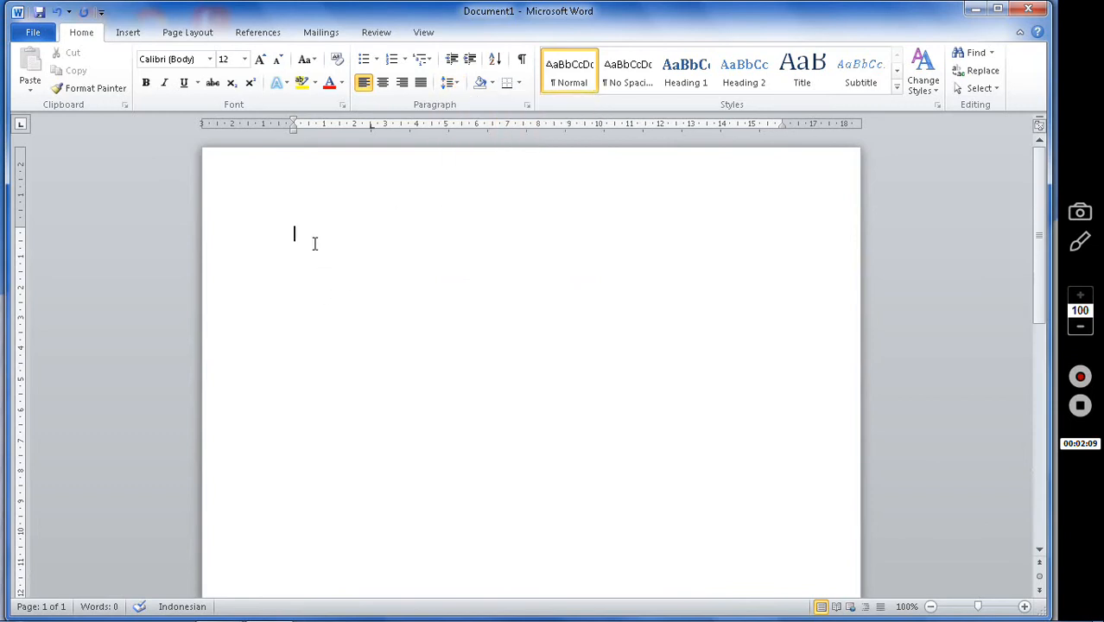
# Enter "No." on the first line of the document and open the Windows On-Screen Keyboard
pyautogui.write('No.')
pyautogui.click(21, 609)
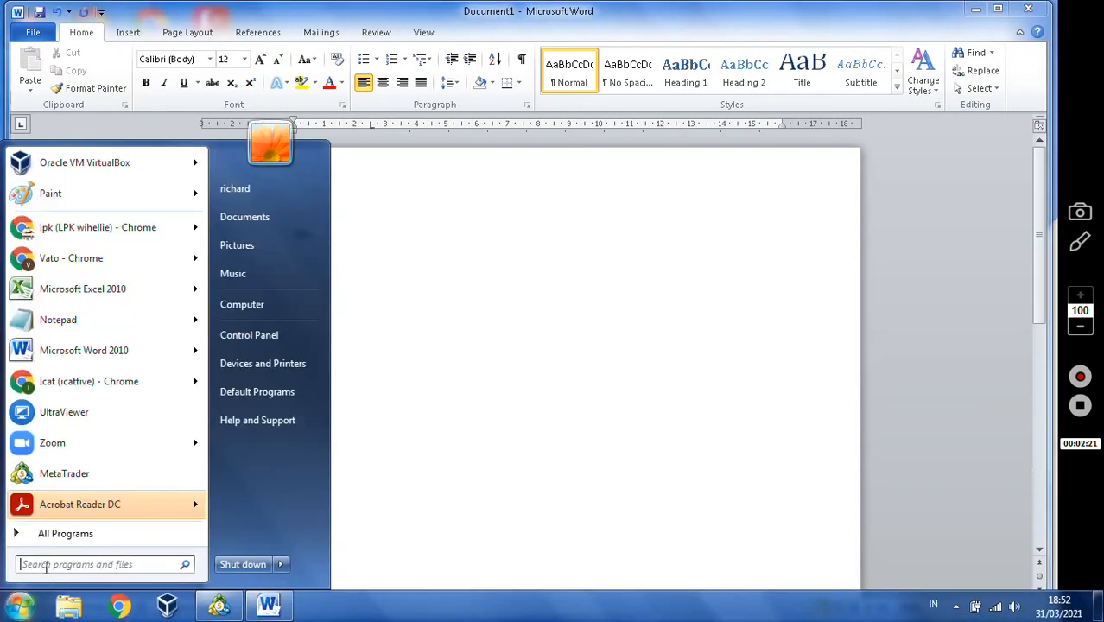
pyautogui.write('key')
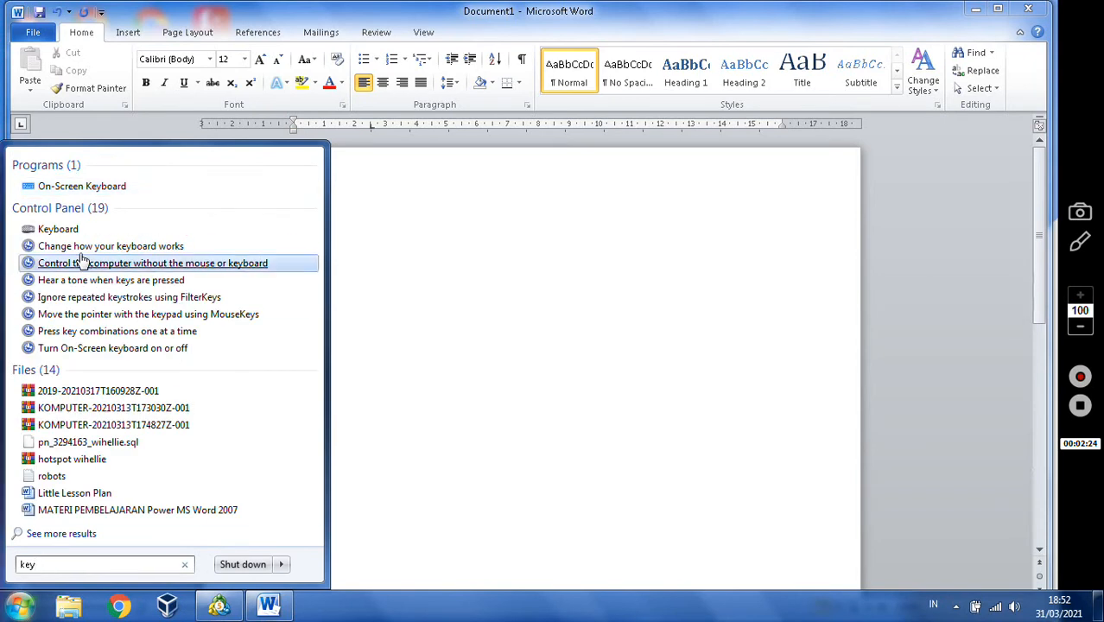
pyautogui.click(81, 185)
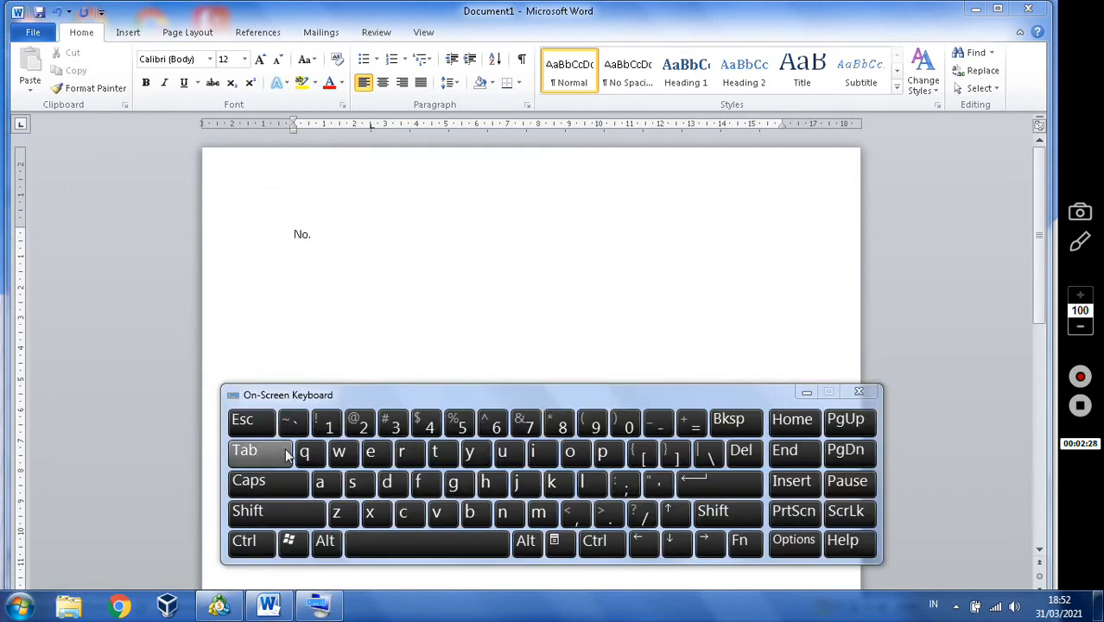
# Complete the "No." line with a tab followed by ": 001/lpk wihellie/2021" and end the line
pyautogui.click(322, 234)
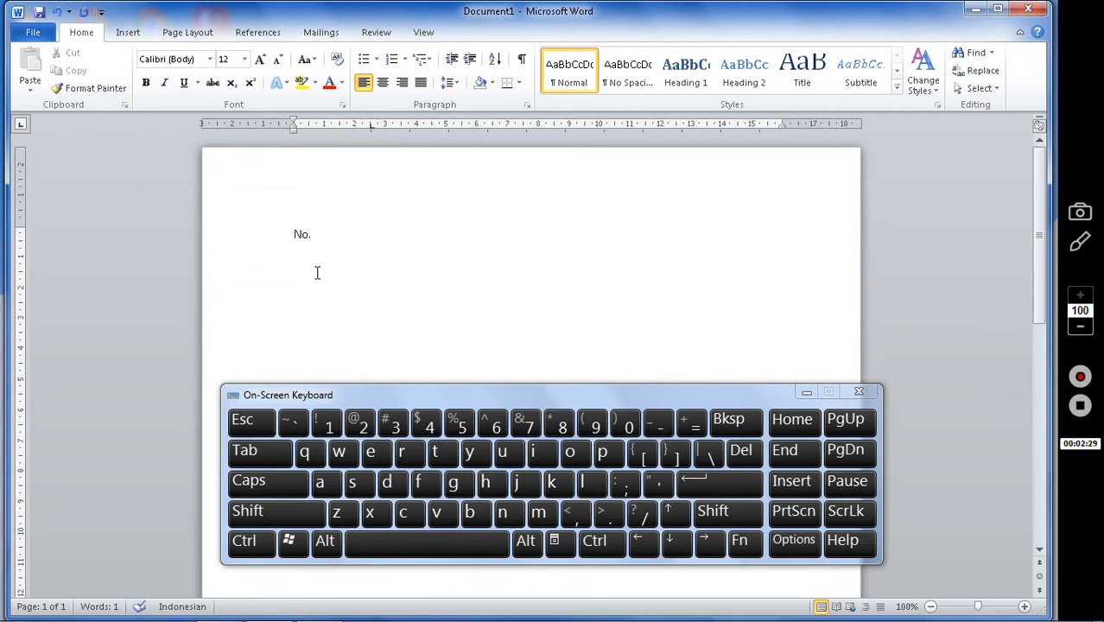
pyautogui.click(255, 456)
pyautogui.moveTo(371, 125); pyautogui.dragTo(371, 149)
pyautogui.press('Tab')
pyautogui.write(': 001/lpk wihell')
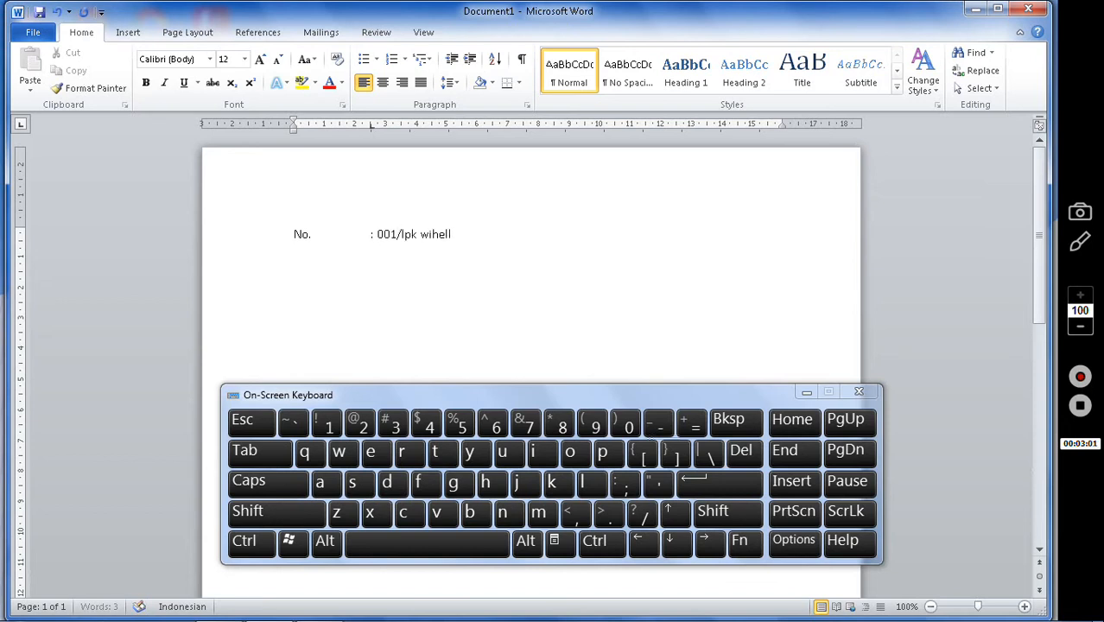
pyautogui.write('ie/2021')
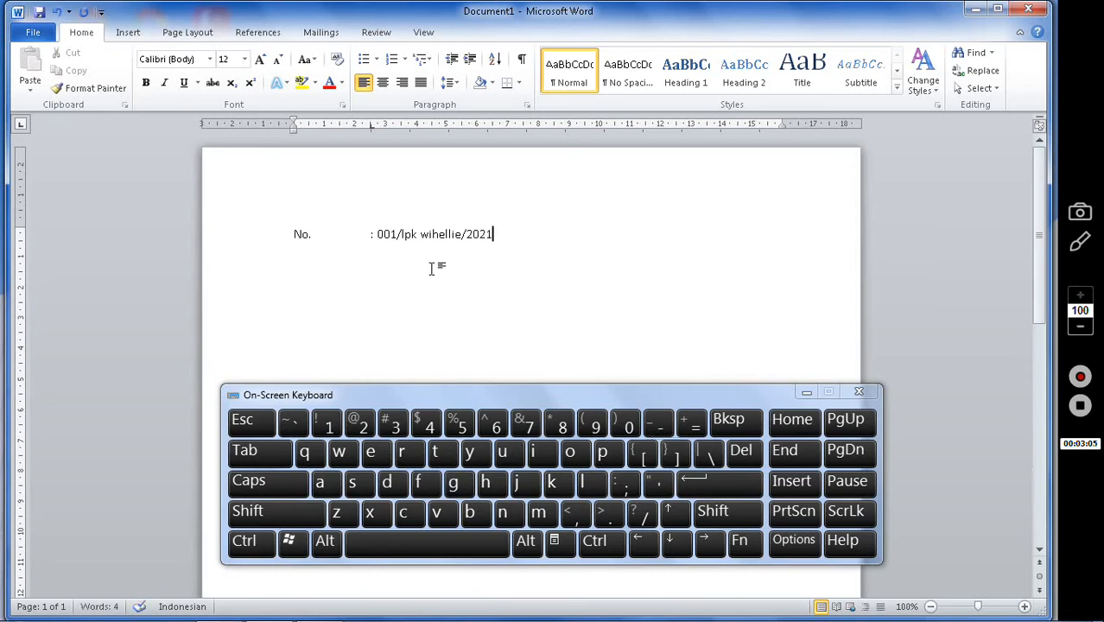
pyautogui.press('Return')
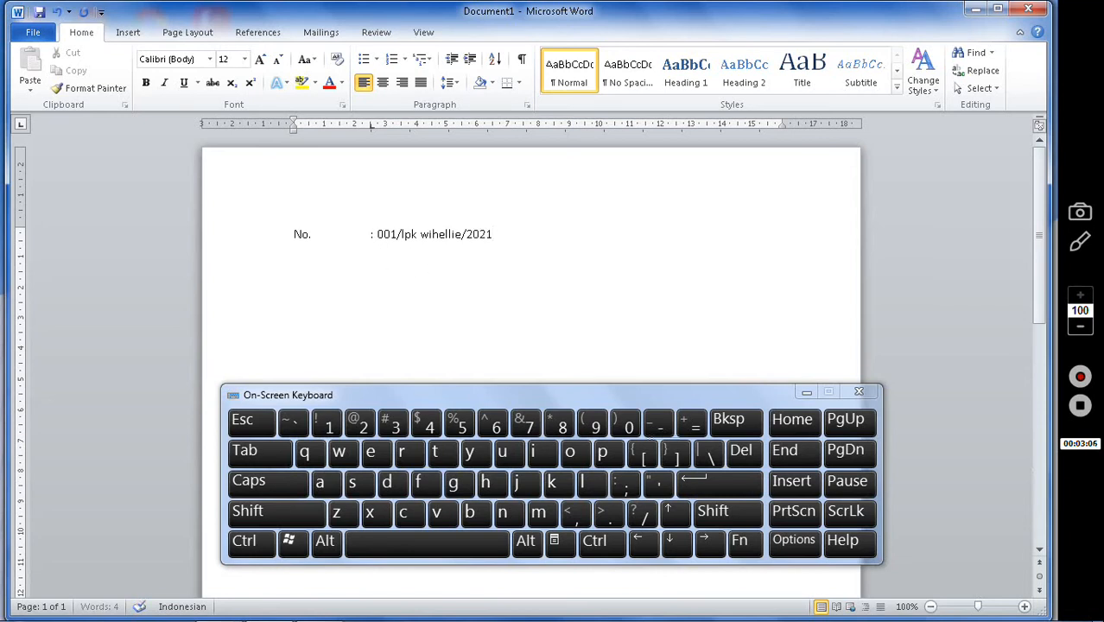
pyautogui.click(453, 84)
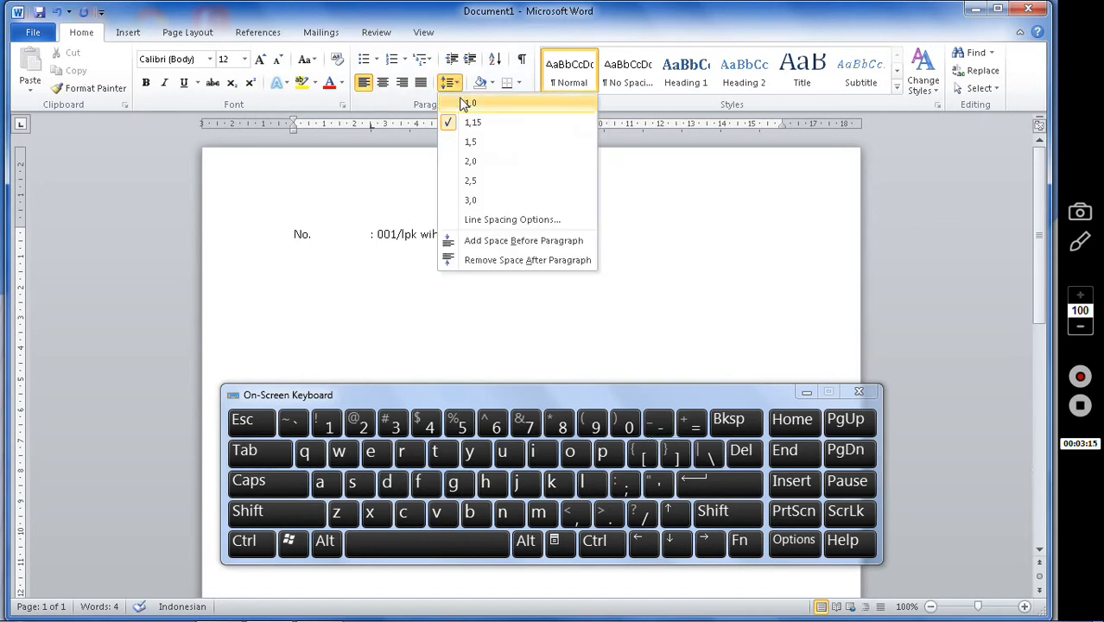
pyautogui.click(349, 254)
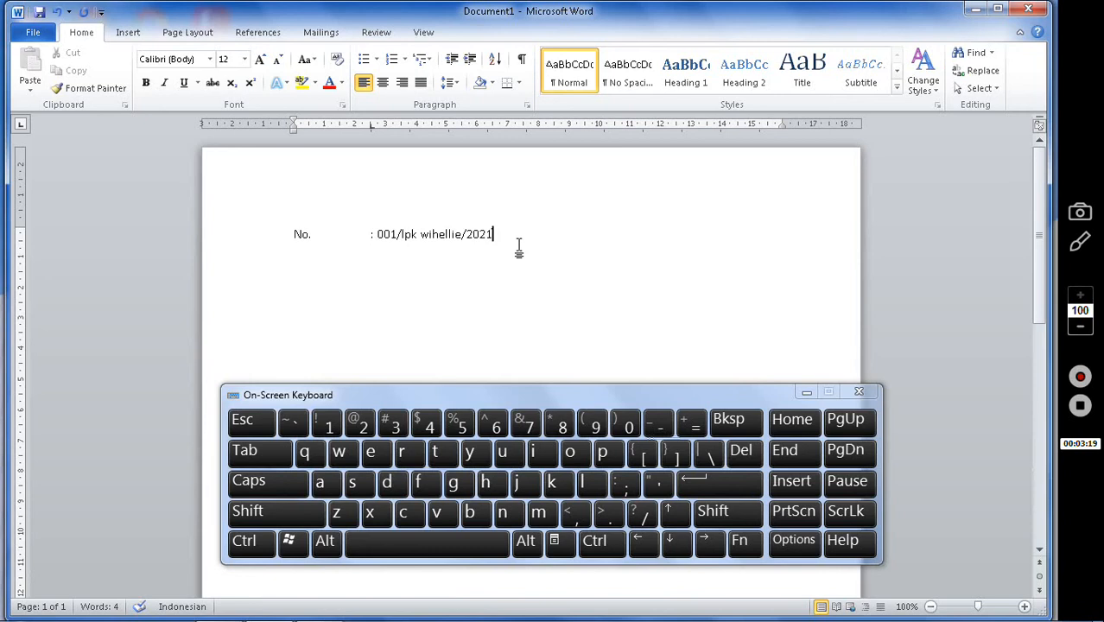
pyautogui.press('Return')
pyautogui.click(452, 83)
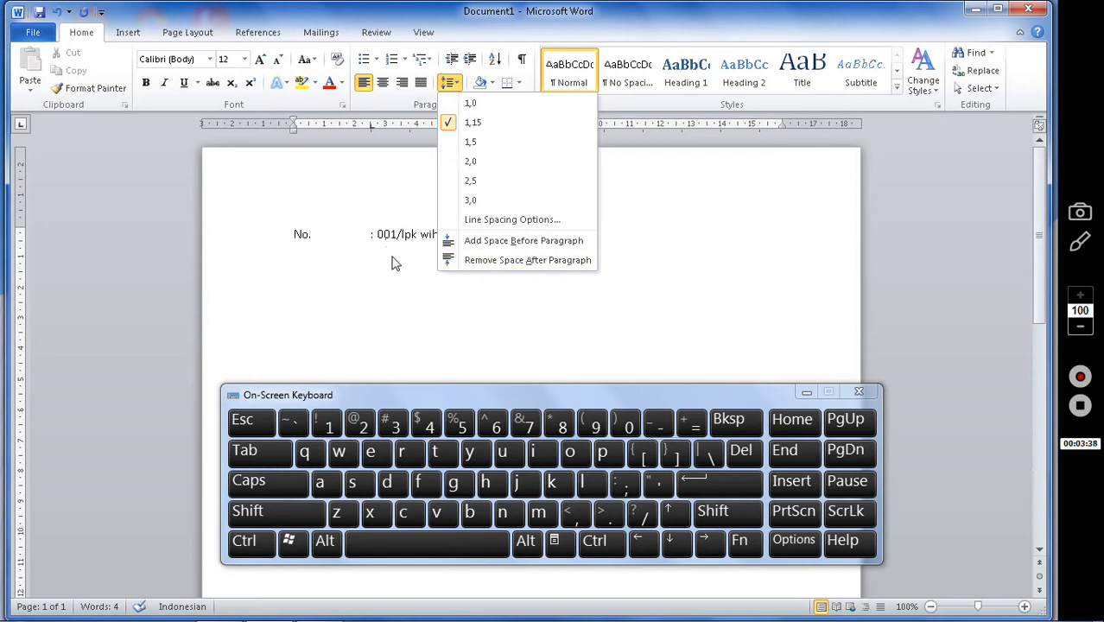
pyautogui.click(300, 262)
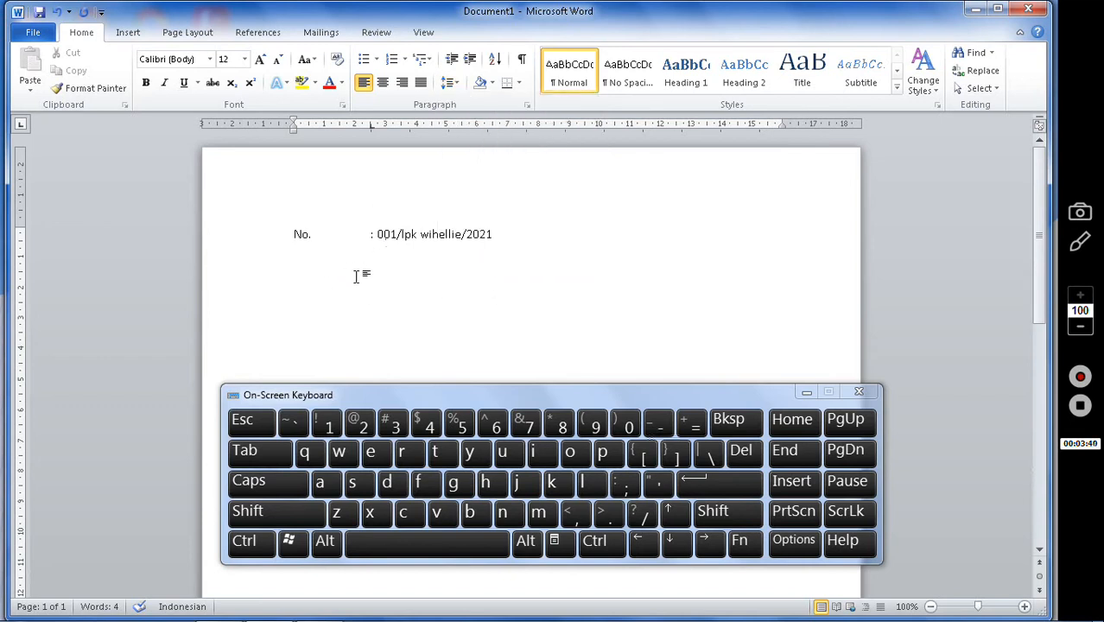
pyautogui.press('shift')
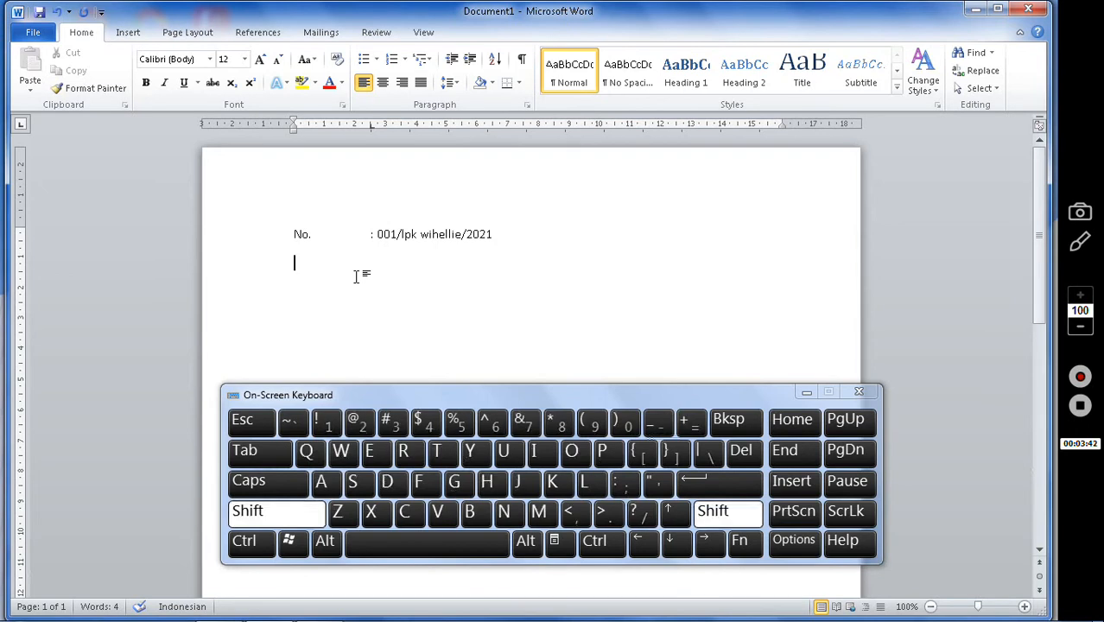
pyautogui.write('L')
pyautogui.press('BackSpace')
pyautogui.write('Hal')
pyautogui.press('Tab')
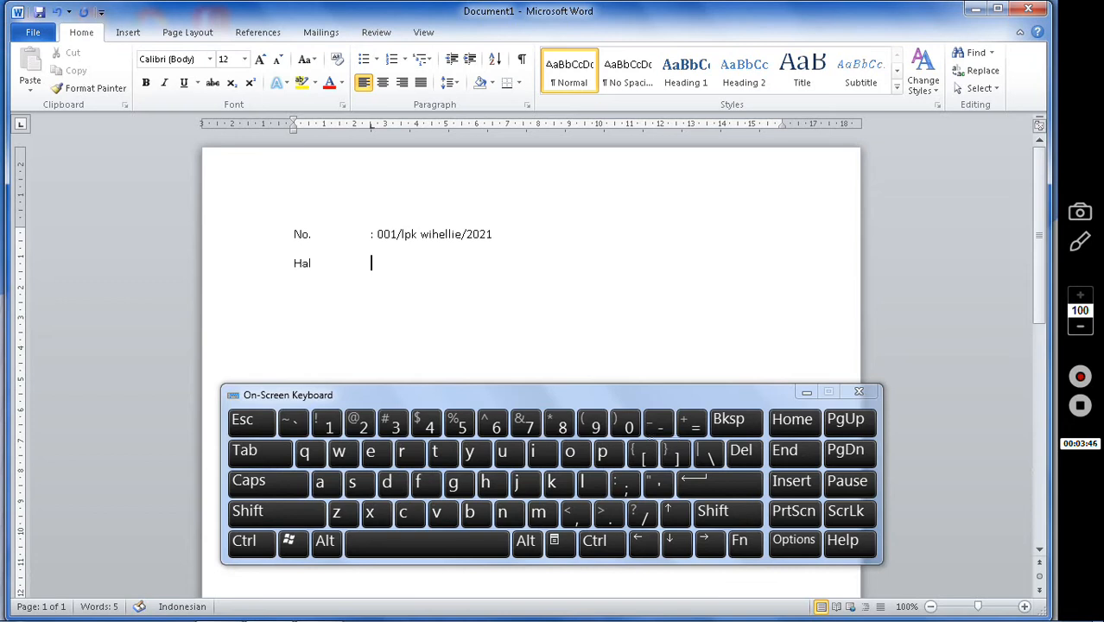
pyautogui.write(':')
pyautogui.press('BackSpace')
pyautogui.press('BackSpace')
pyautogui.press('BackSpace')
pyautogui.press('BackSpace')
pyautogui.press('BackSpace')
pyautogui.press('BackSpace')
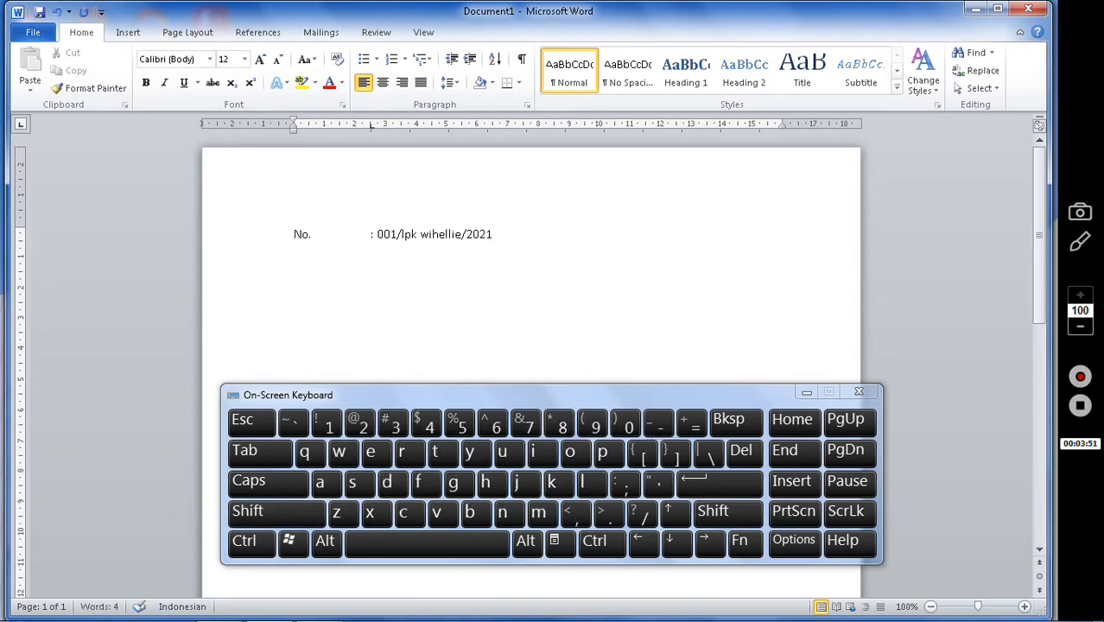
# Remove the space after the reference line and add "Hal", a tab and ": Konfirmasi mengenai telah dilakukannya pelaporan kegiatan Pendidikan kecakapan Wirausaha."
pyautogui.click(450, 82)
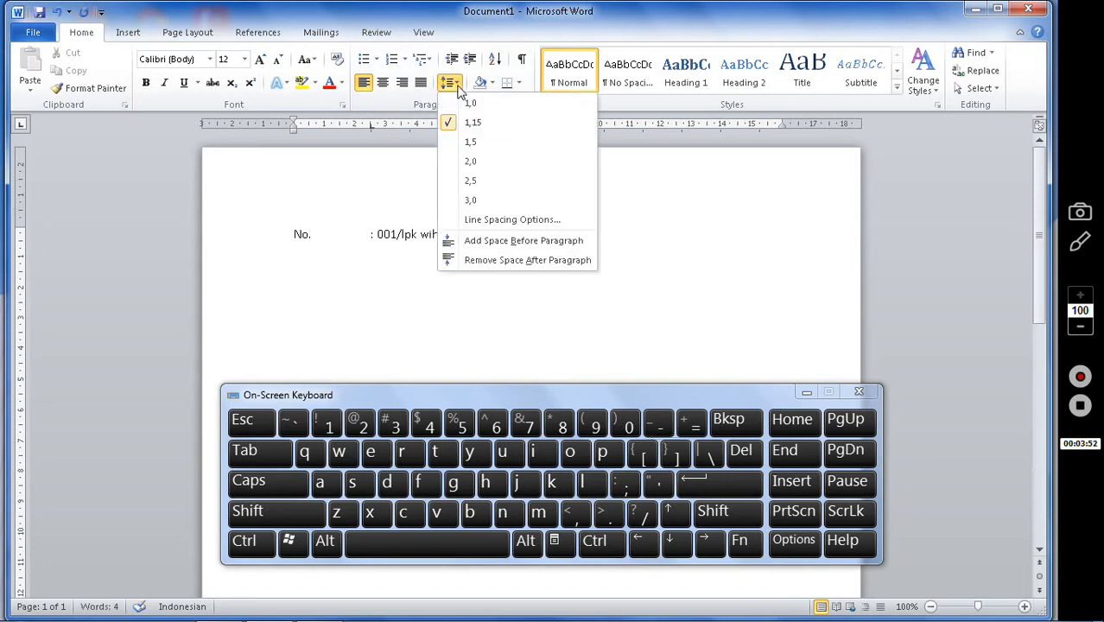
pyautogui.click(497, 263)
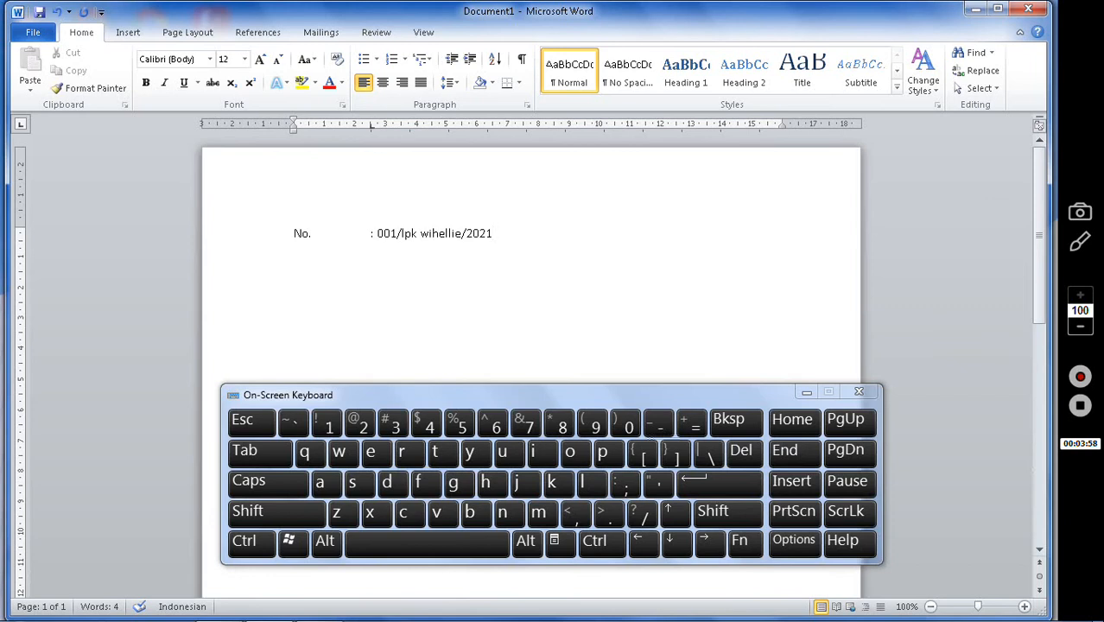
pyautogui.write('Hal')
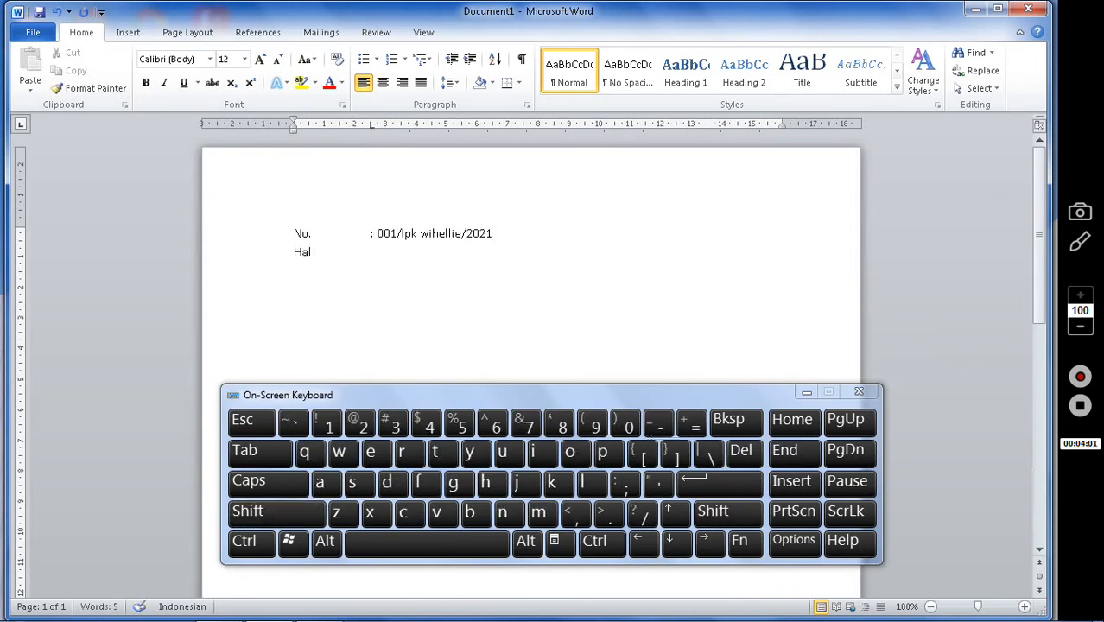
pyautogui.press('Tab')
pyautogui.write(': KOnfirmasi mengenai te')
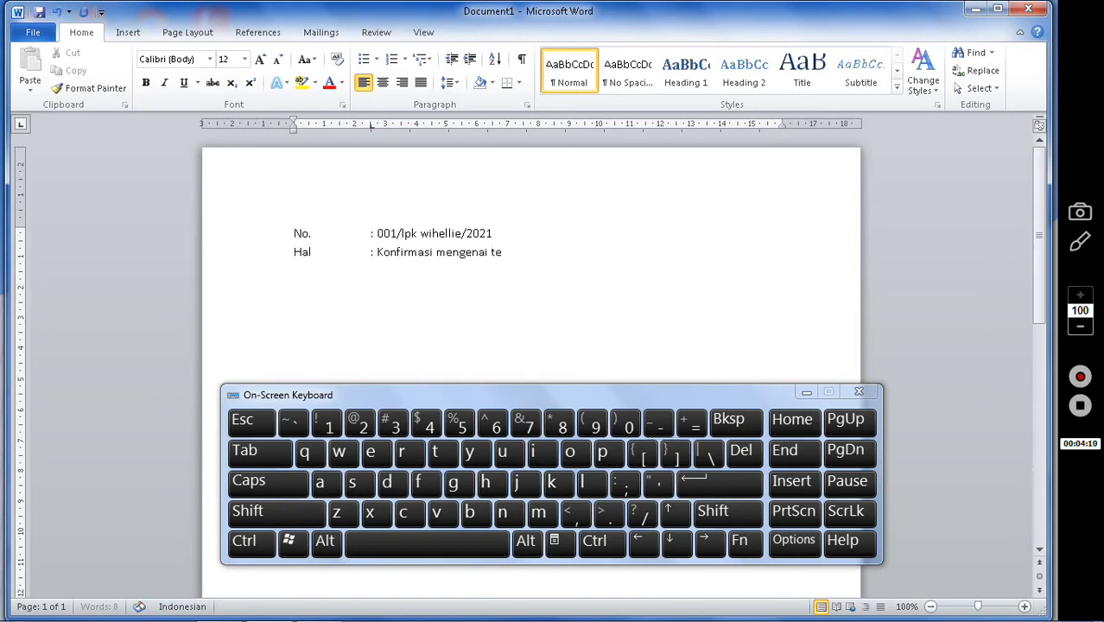
pyautogui.write('lah dikal')
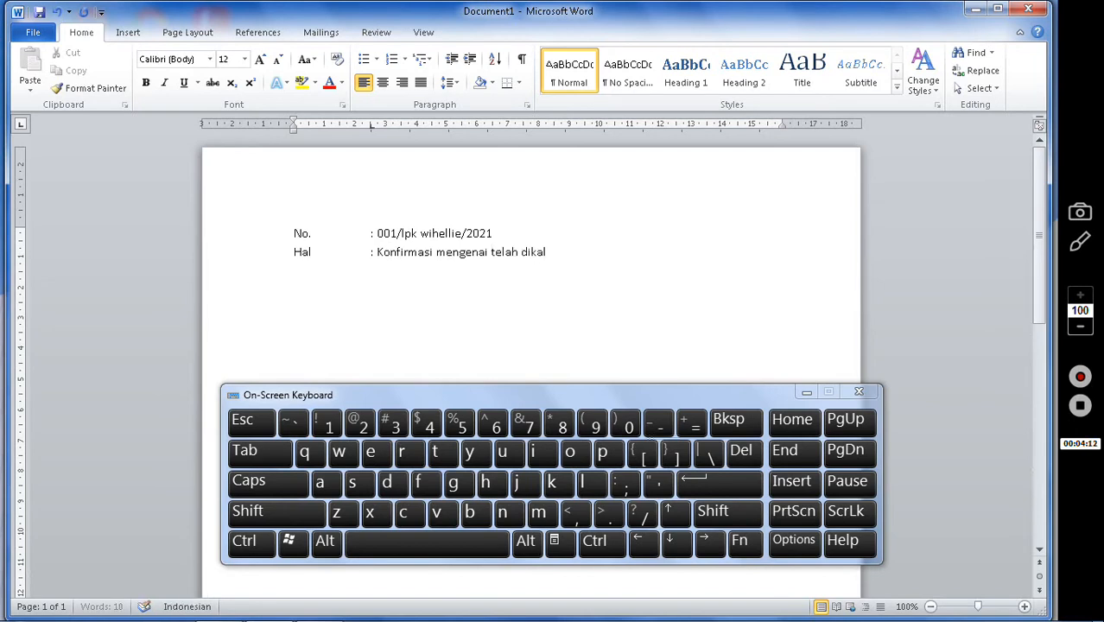
pyautogui.press('BackSpace')
pyautogui.press('BackSpace')
pyautogui.press('BackSpace')
pyautogui.write('lakukannya pelaporan keg')
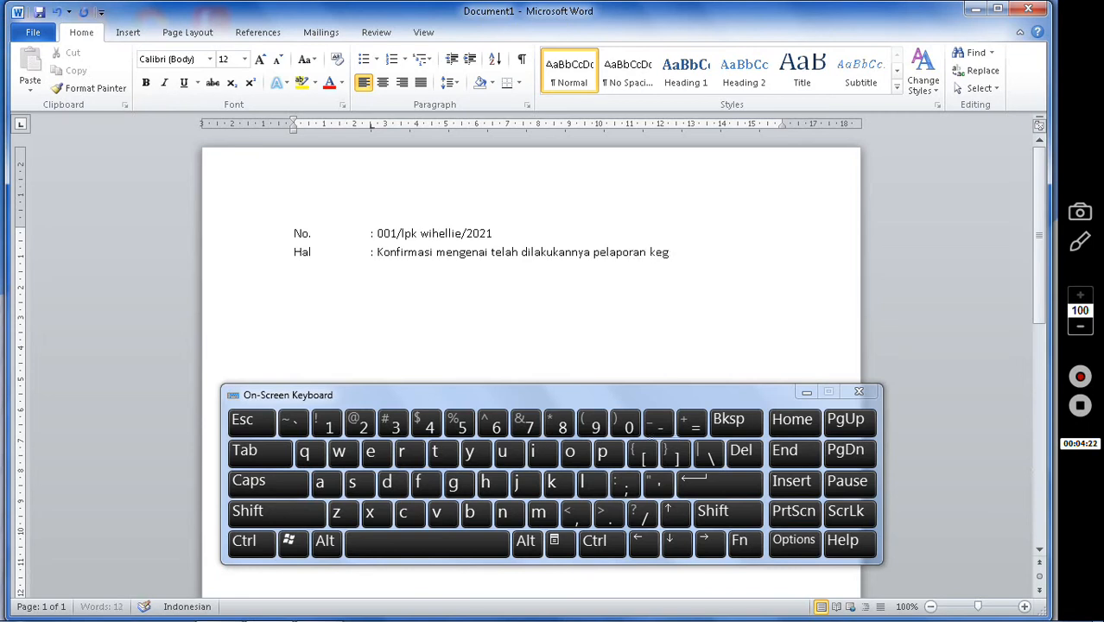
pyautogui.write('iatan Pendidikan ke')
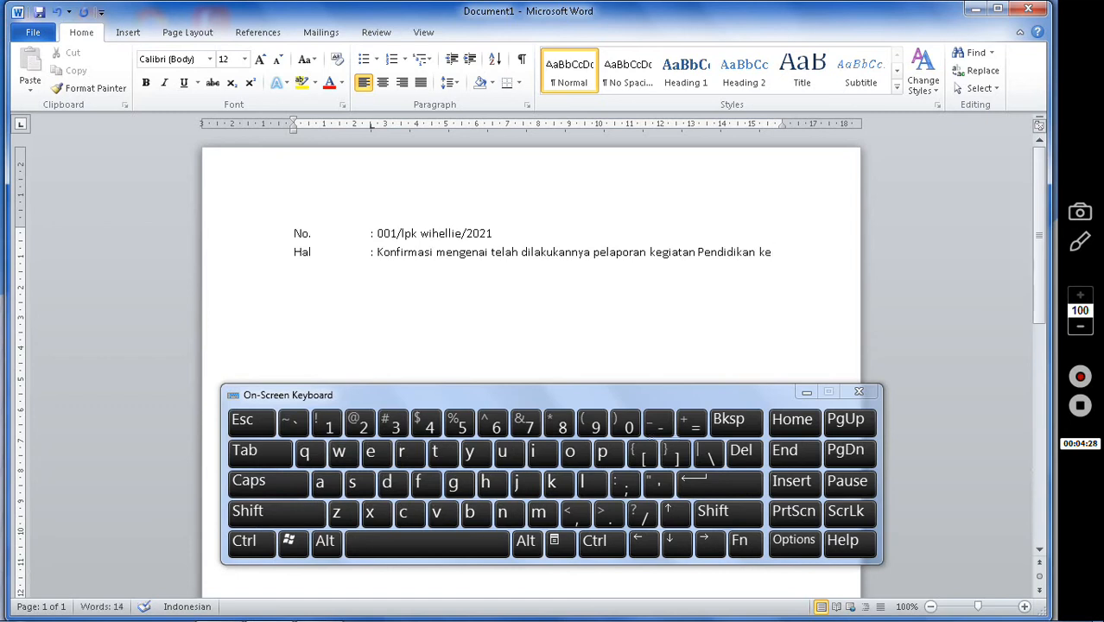
pyautogui.write('cakapan WIrausaha')
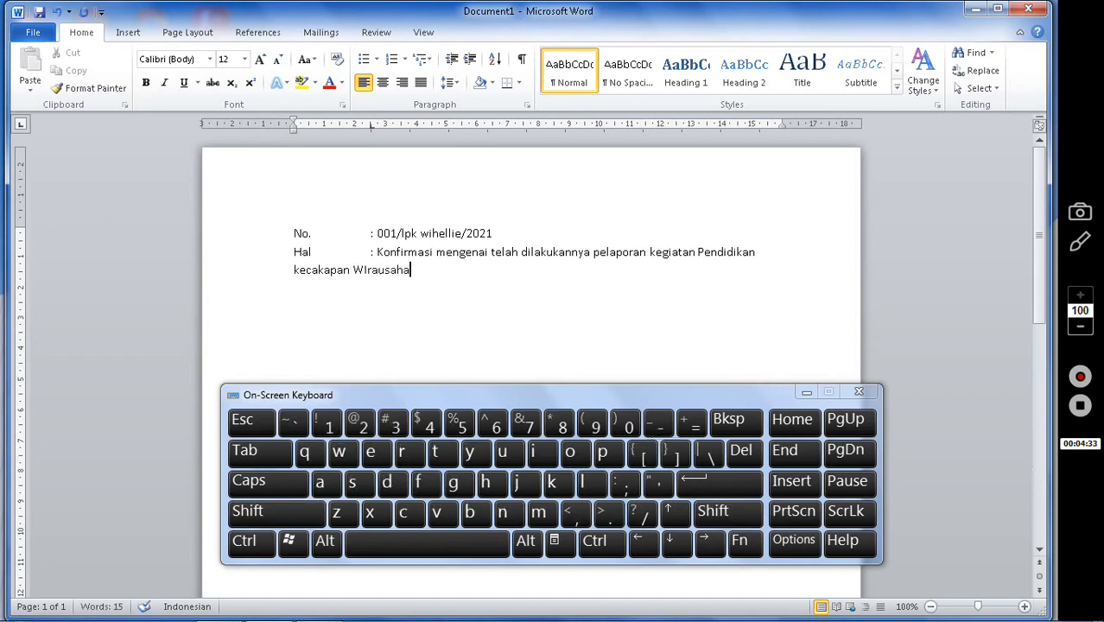
pyautogui.write('.')
# Try moving the Hal paragraph's first-line indent to 1 cm and its hanging indent slightly outside the page's left margin
pyautogui.moveTo(381, 265)
pyautogui.moveTo(294, 248); pyautogui.dragTo(764, 253)
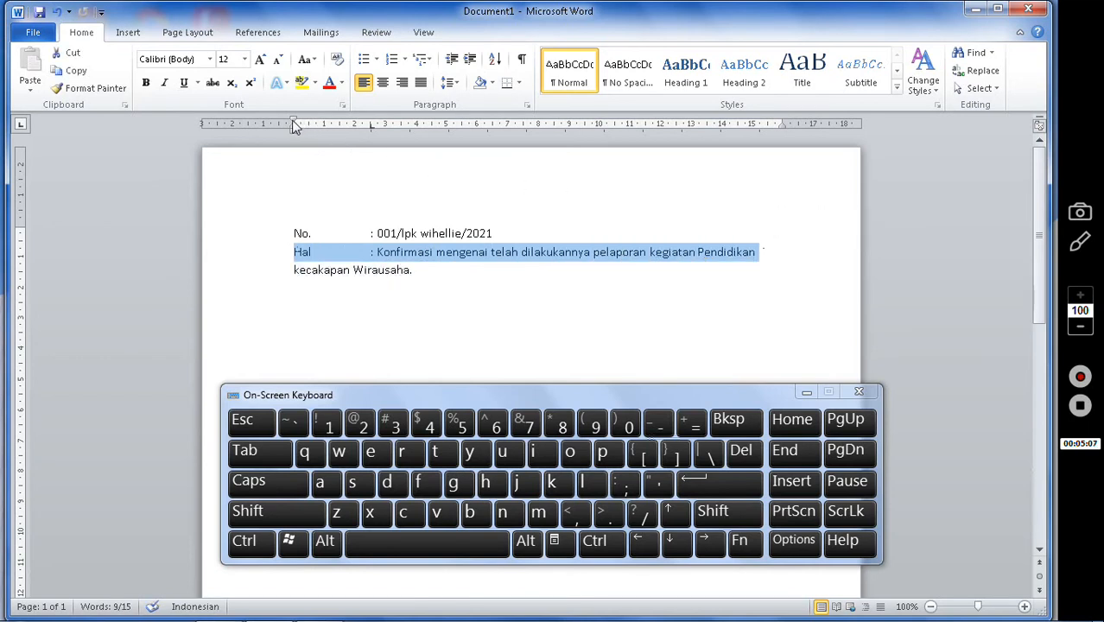
pyautogui.moveTo(293, 120)
pyautogui.mouseDown()
pyautogui.moveTo(272, 120)
pyautogui.moveTo(324, 121)
pyautogui.mouseUp()
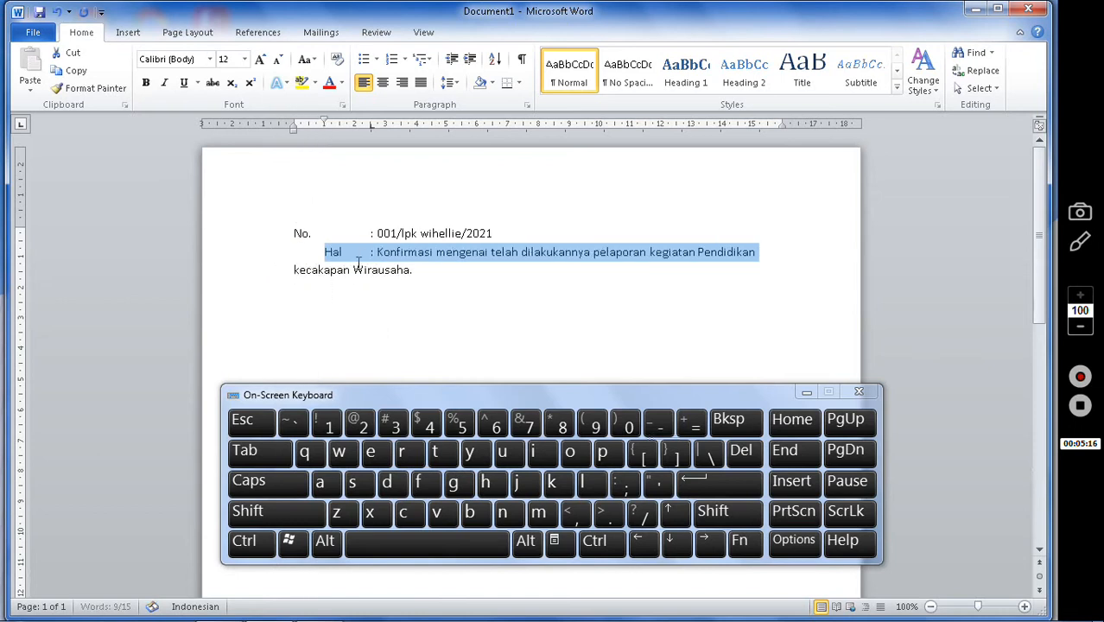
pyautogui.click(294, 270)
pyautogui.moveTo(295, 270); pyautogui.dragTo(417, 274)
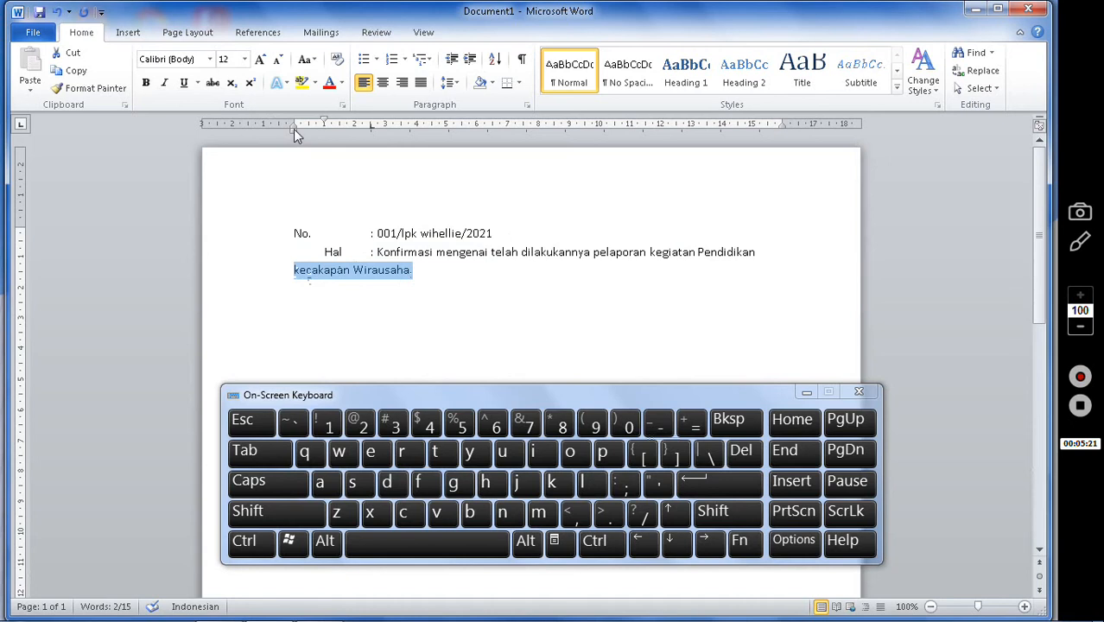
pyautogui.moveTo(293, 127)
pyautogui.mouseDown()
pyautogui.moveTo(262, 135)
pyautogui.moveTo(286, 132)
pyautogui.mouseUp()
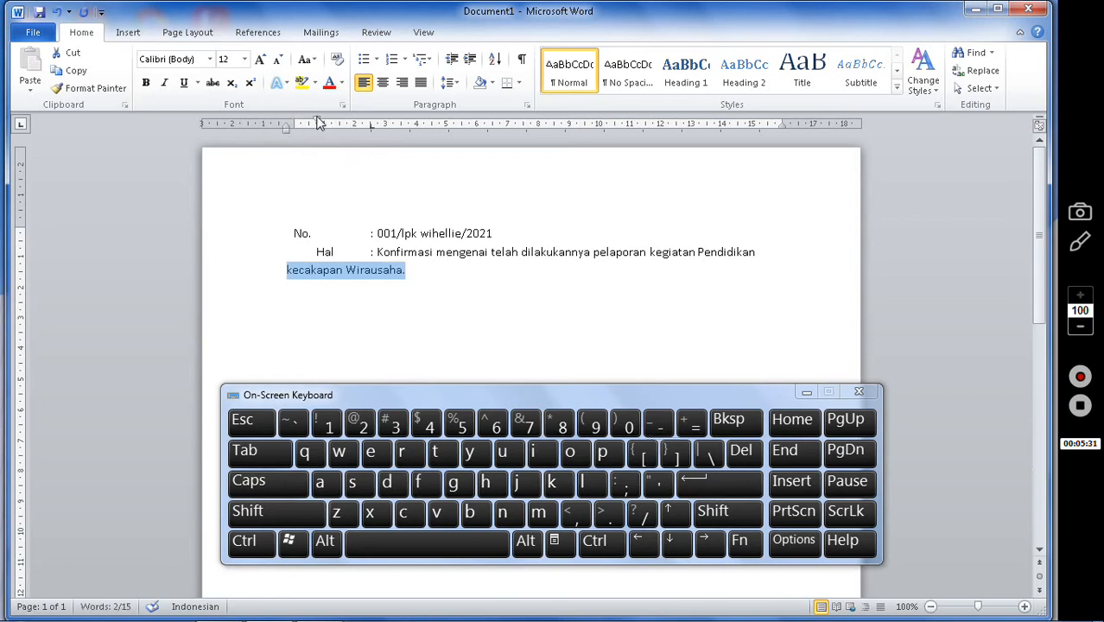
# Return the Hal paragraph's first line to the margin and set its hanging indent to about 2.7 cm, aligned with the text after the colon
pyautogui.moveTo(316, 120); pyautogui.dragTo(296, 128)
pyautogui.moveTo(287, 126); pyautogui.dragTo(378, 147)
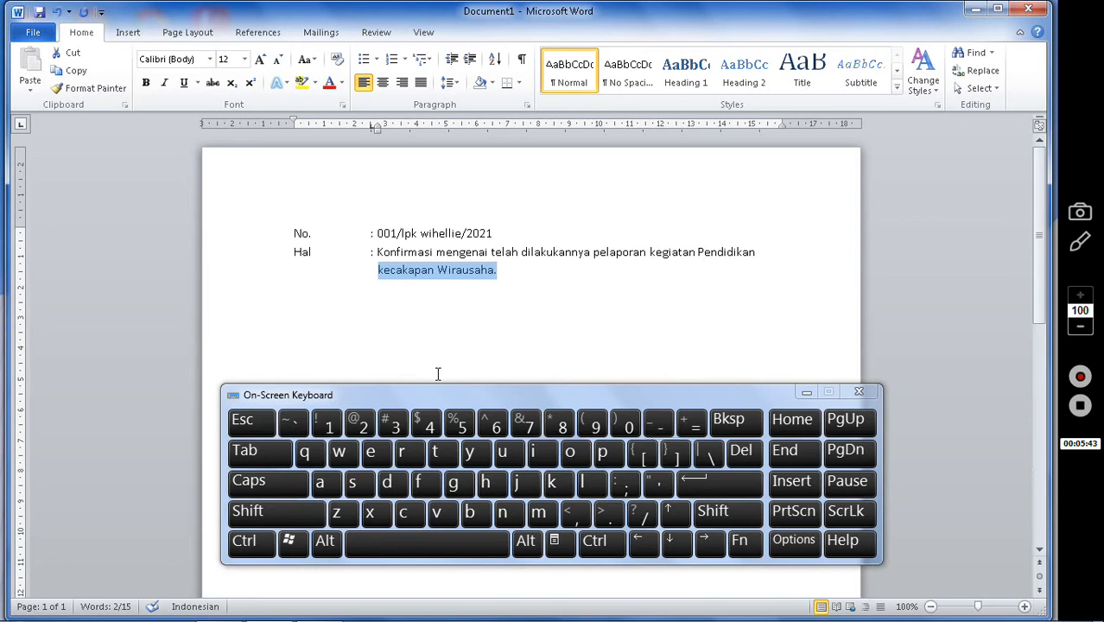
# Replace "kecakapan Wirausaha." on the second line of the Hal paragraph with "Wirausaha"
pyautogui.click(522, 294)
pyautogui.moveTo(523, 269); pyautogui.dragTo(428, 269)
pyautogui.press('Delete')
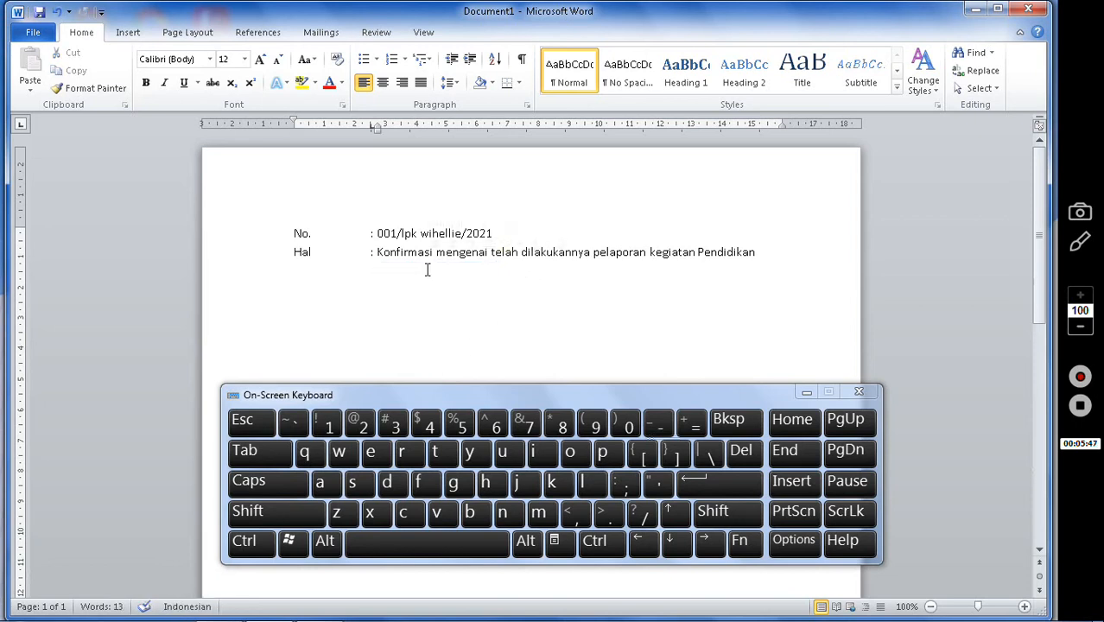
pyautogui.write('Wirausaha')
# Add a line with "Lampiran", a tab and ": 1 lembar" below the Hal paragraph, and close the On-Screen Keyboard
pyautogui.press('Return')
pyautogui.write('Lamp')
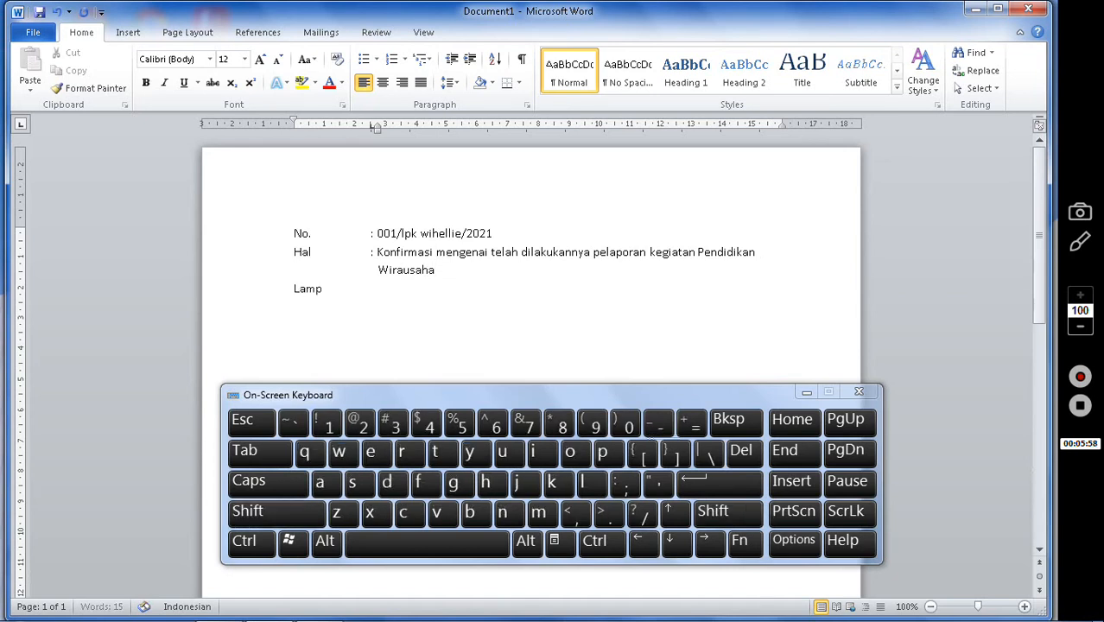
pyautogui.write('iran')
pyautogui.press('Tab')
pyautogui.write(': 1 lembar')
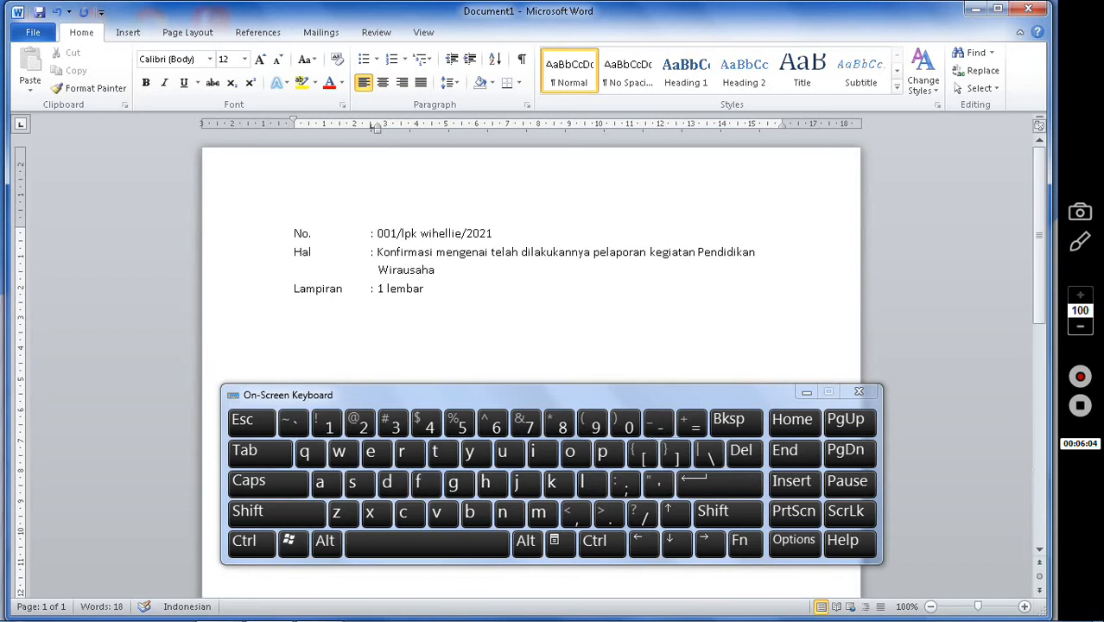
pyautogui.press('Return')
pyautogui.click(858, 391)
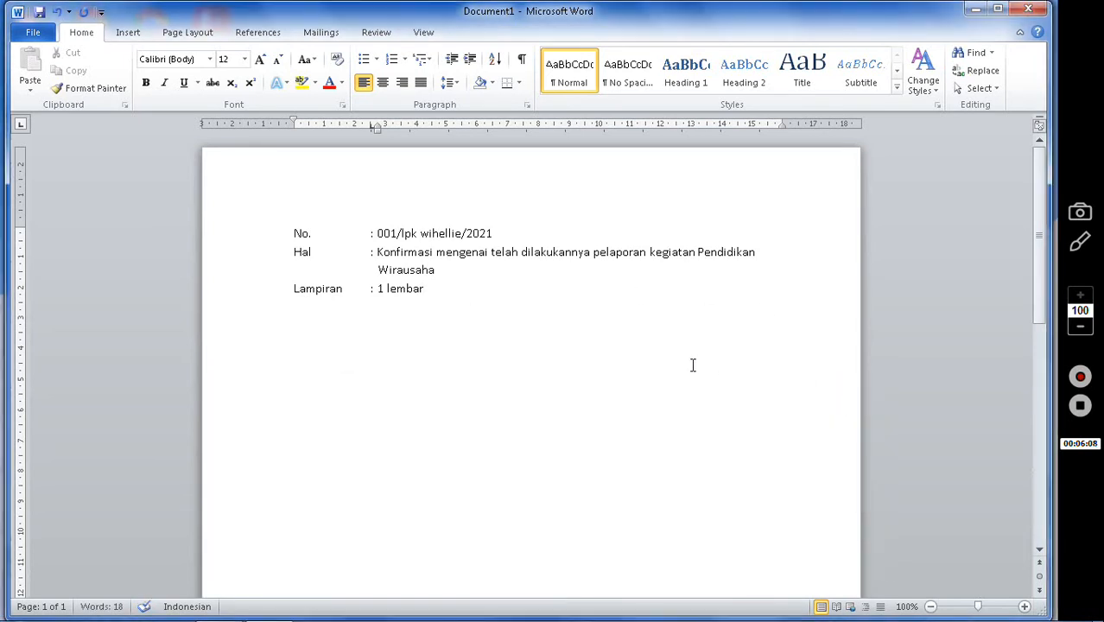
# Below a blank gap, enter the addressee lines "Kepada Yth", "Kepala Dina Pendidikan kab Barito Timur" and "Di Tamiang Layang."
pyautogui.press('Return')
pyautogui.write('Kepada Yth')
pyautogui.press('Return')
pyautogui.write('Kepala Di')
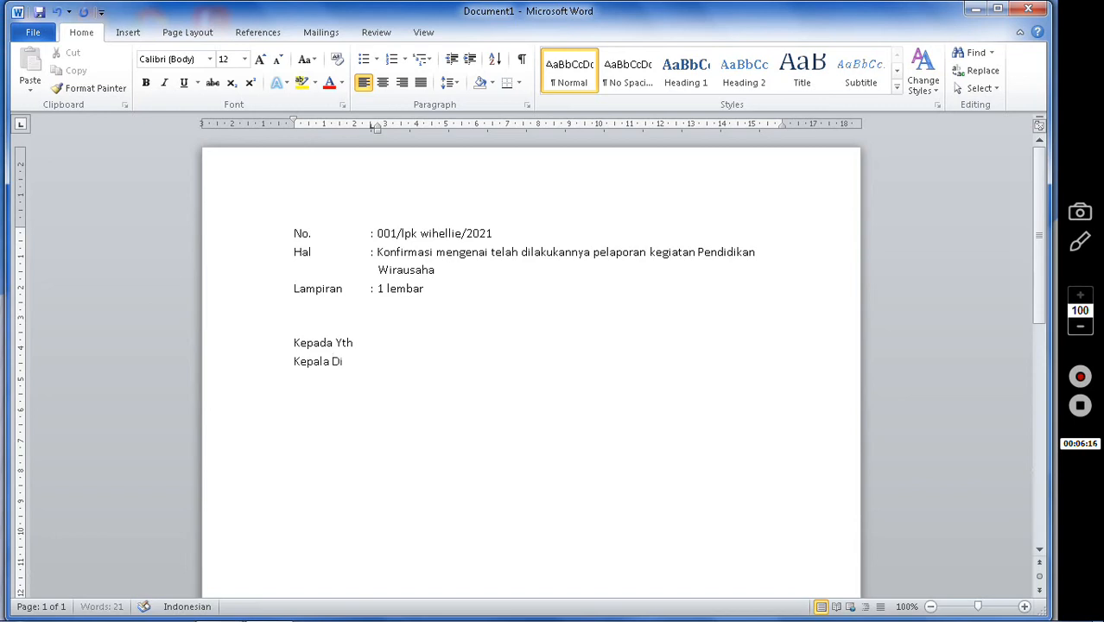
pyautogui.write('na Pendidikan k')
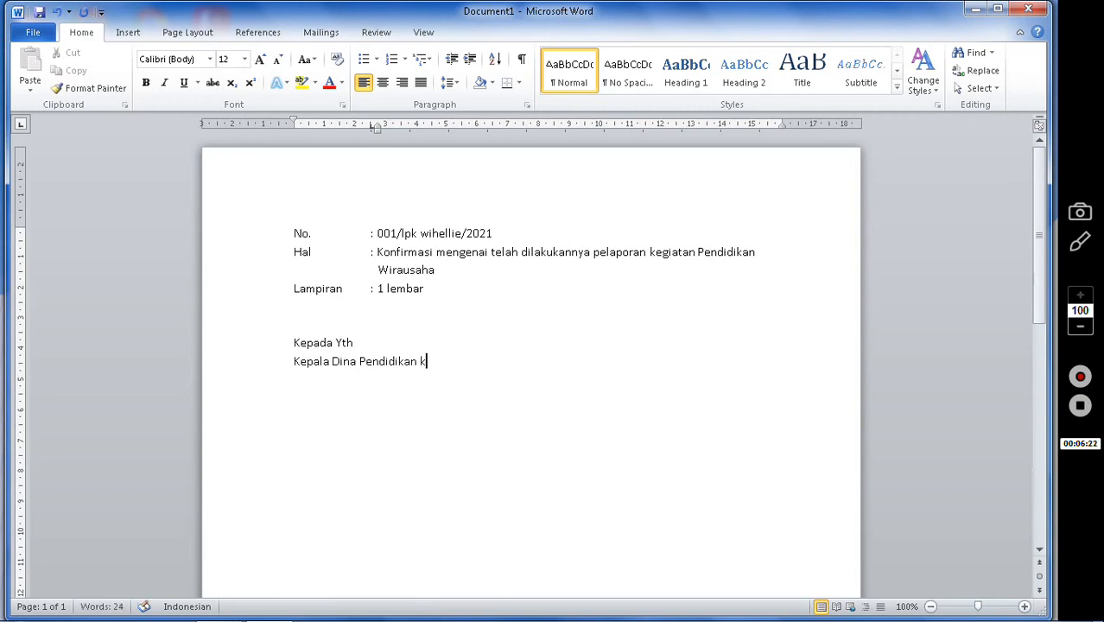
pyautogui.write('ab Barito Timur ')
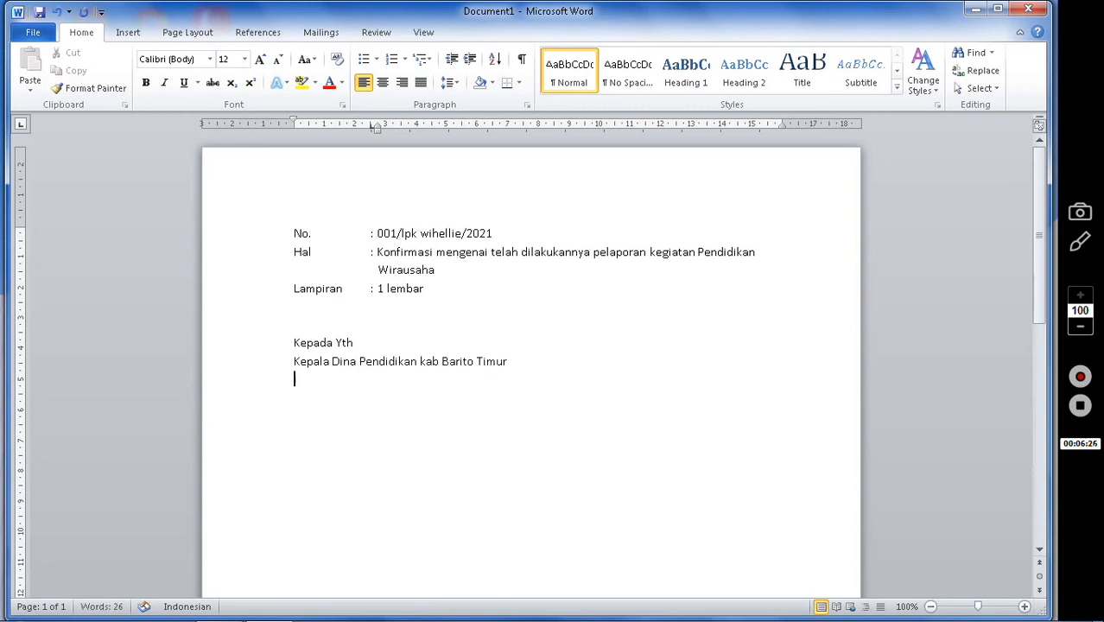
pyautogui.write('Di Tamiang Layang.')
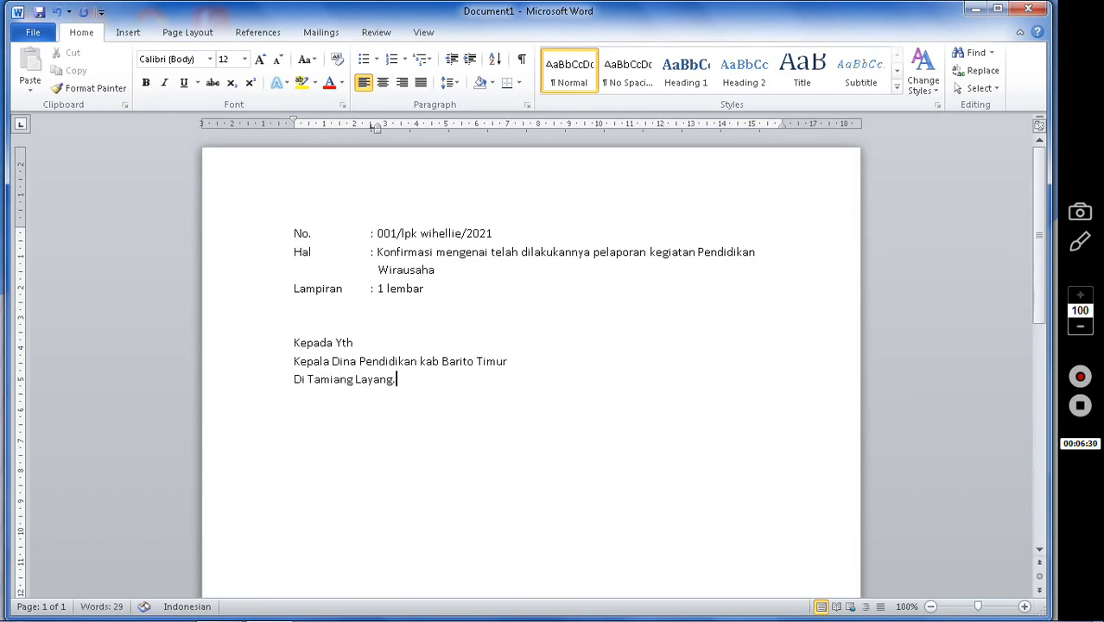
# Leave a blank line after the addressee block and enter the salutation "Dengan hormat," on its own line
pyautogui.press('Return')
pyautogui.press('Return')
pyautogui.write('Dengan h')
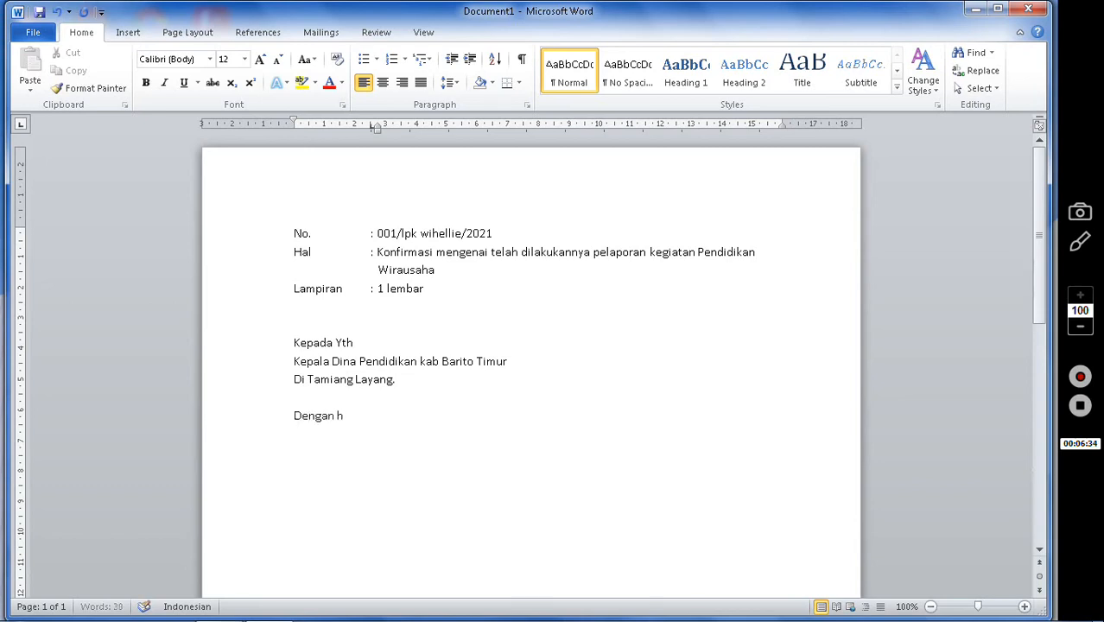
pyautogui.write('ormat')
pyautogui.press('Return')
pyautogui.write(',')
pyautogui.press('Return')
# Fill the first body paragraph with about three lines of placeholder text and reset its hanging indent to the left margin
pyautogui.write('Laksdjf sjd fkl jskldfj kls dkljfsdklj f')
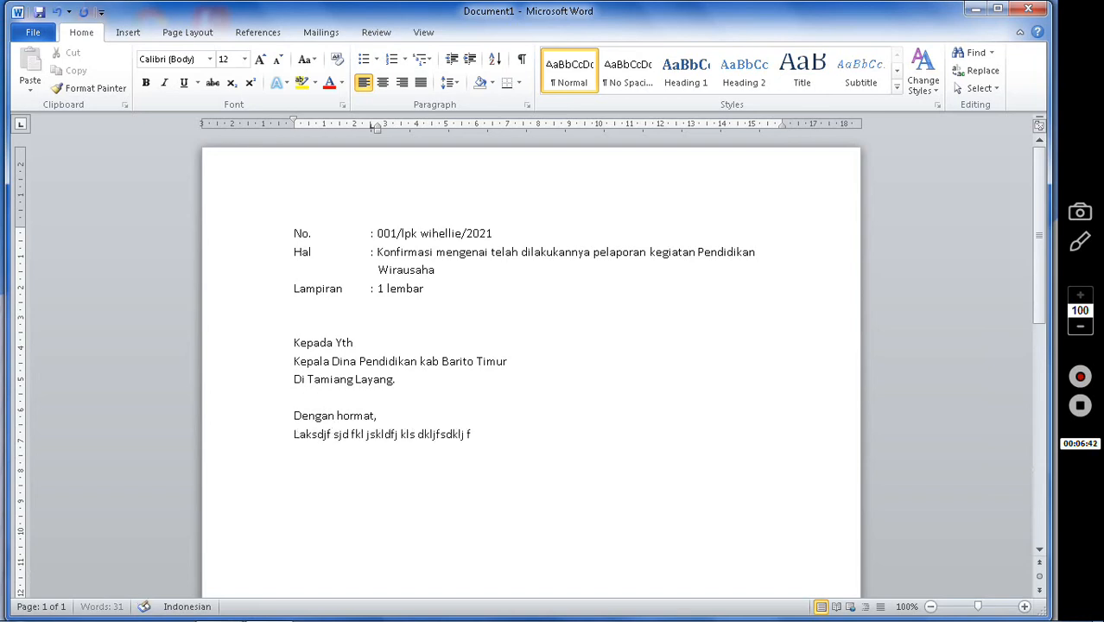
pyautogui.write('klsdj fkl jsdklfj klsjd flks jdklf jksld jflks jdklf')
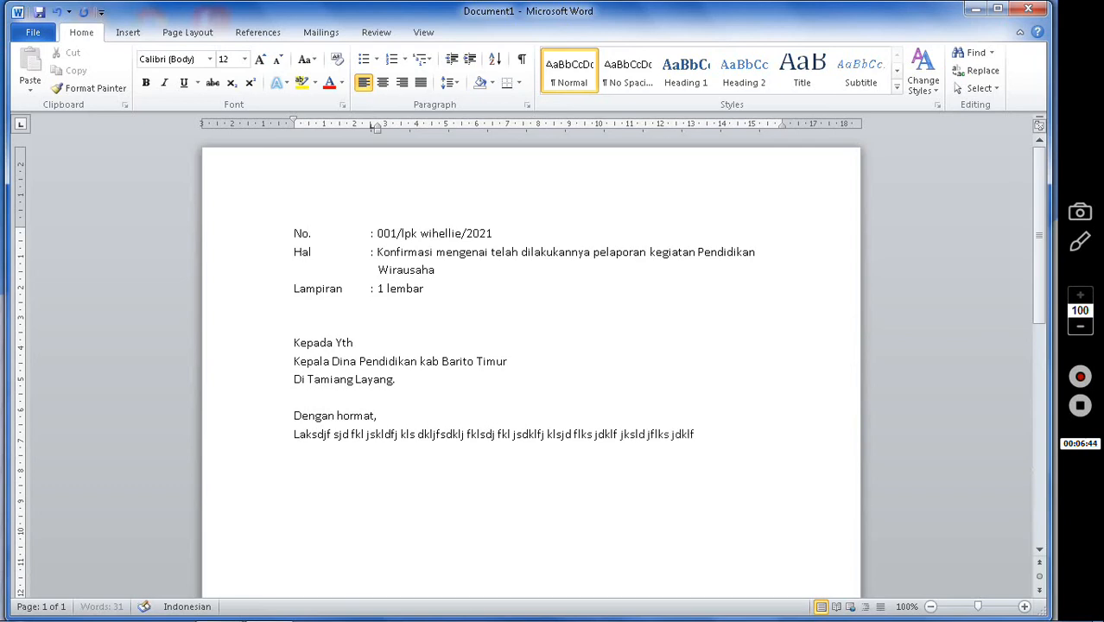
pyautogui.write('j sl djfklsj dlkfj kls d')
pyautogui.write('jflksdf')
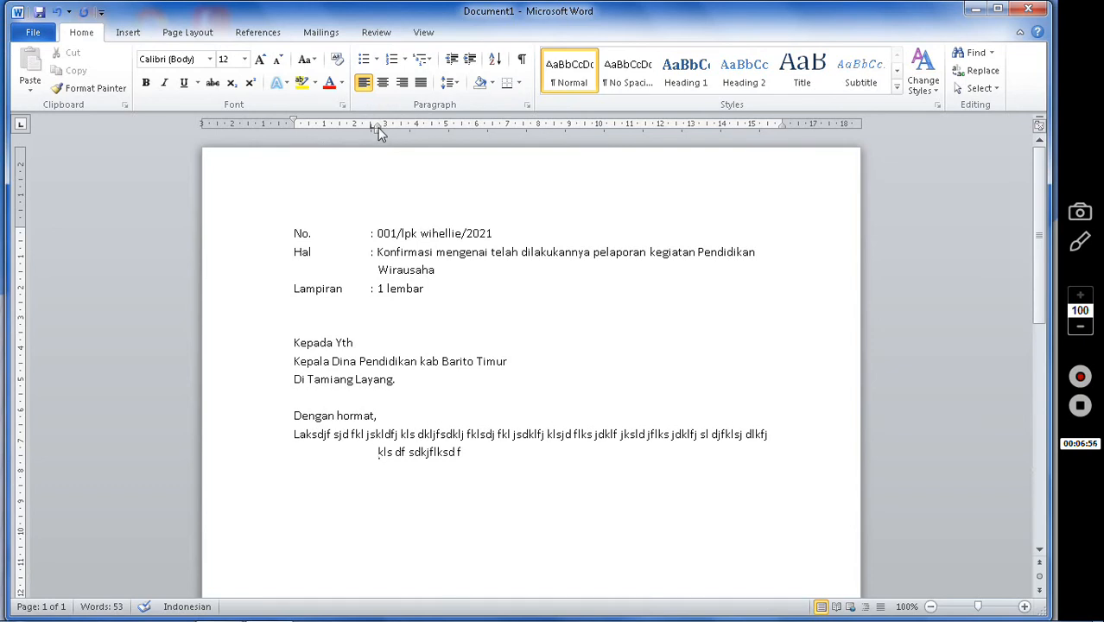
pyautogui.moveTo(376, 127)
pyautogui.mouseDown()
pyautogui.moveTo(333, 147)
pyautogui.moveTo(294, 133)
pyautogui.mouseUp()
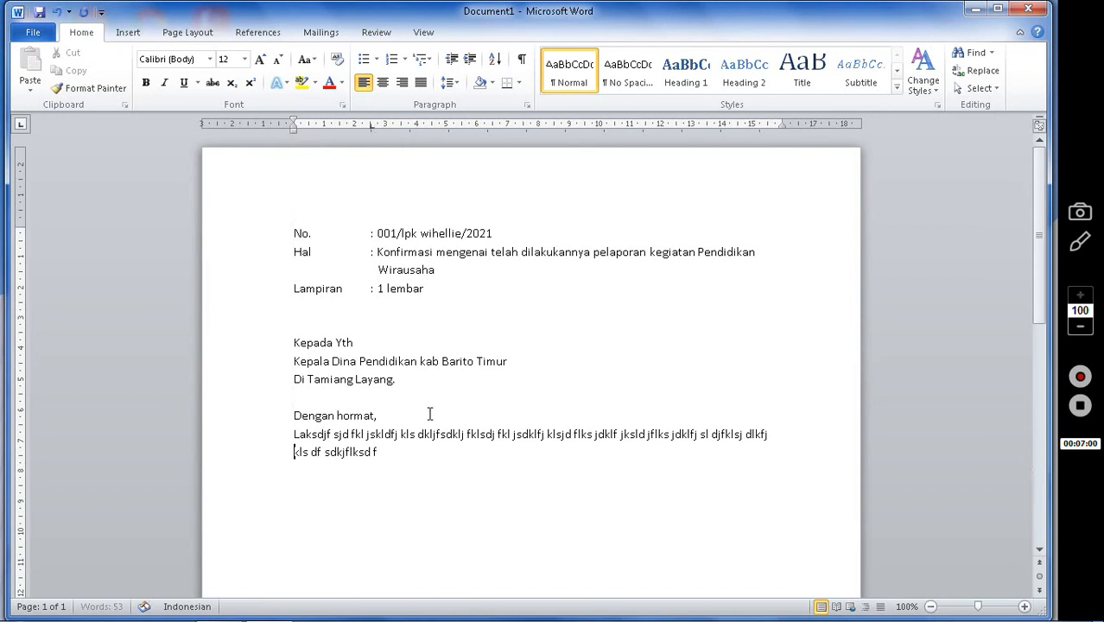
pyautogui.write(';lkdfg;l ;dfk g;ldk f;lg ;dlfkg;ld f;lgk')
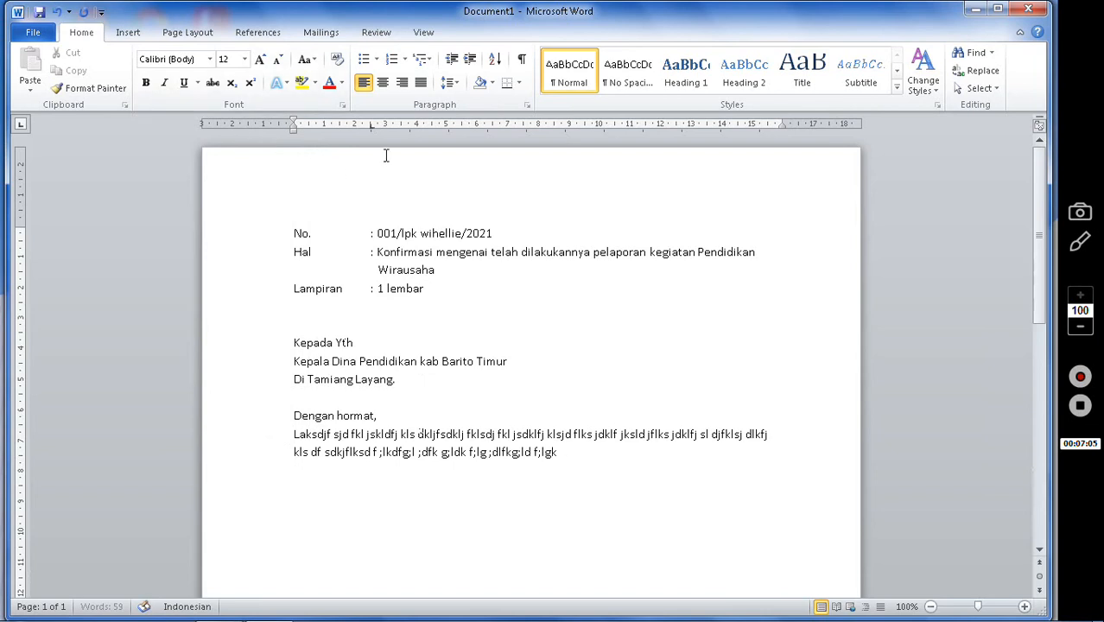
pyautogui.write(' ;d;lfkg;l dsfkl gk;lds kfg;lk sd;fk gs dkfgiosidporfiwepoi')
pyautogui.write(' rfpoirsdrf.')
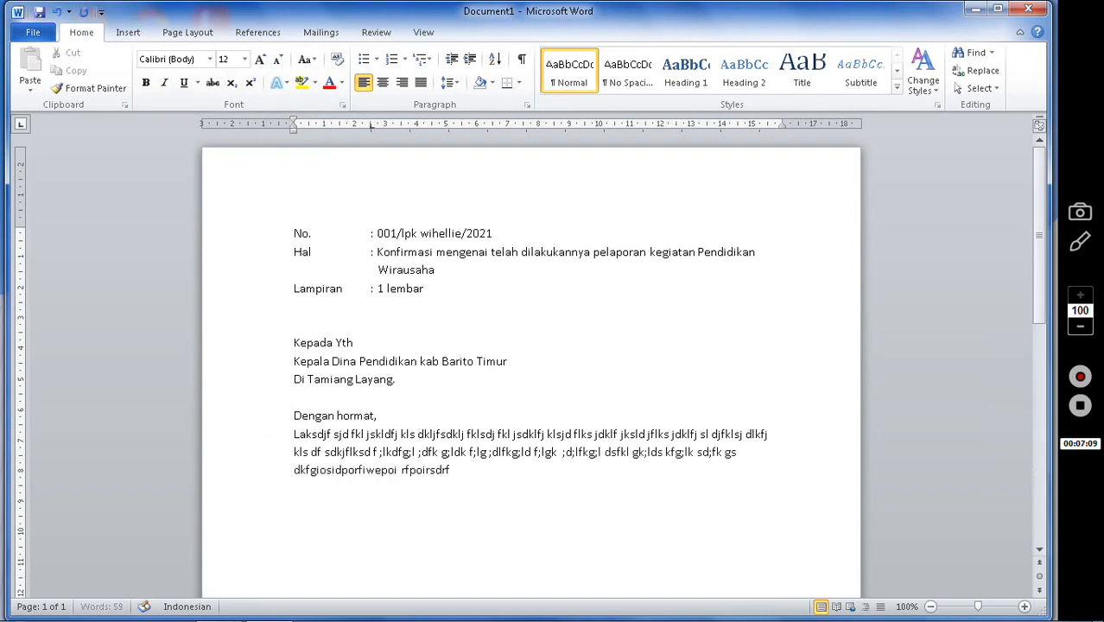
# Add a second body paragraph with the placeholder text "O;sf dgopk dfpogk" and indent its beginning with a tab
pyautogui.press('Return')
pyautogui.write('O;sf dgopk dfpogk')
pyautogui.press('Left')
pyautogui.press('Left')
pyautogui.press('Left')
pyautogui.press('Left')
pyautogui.press('Left')
pyautogui.press('Left')
pyautogui.press('Left')
pyautogui.press('Left')
pyautogui.press('Left')
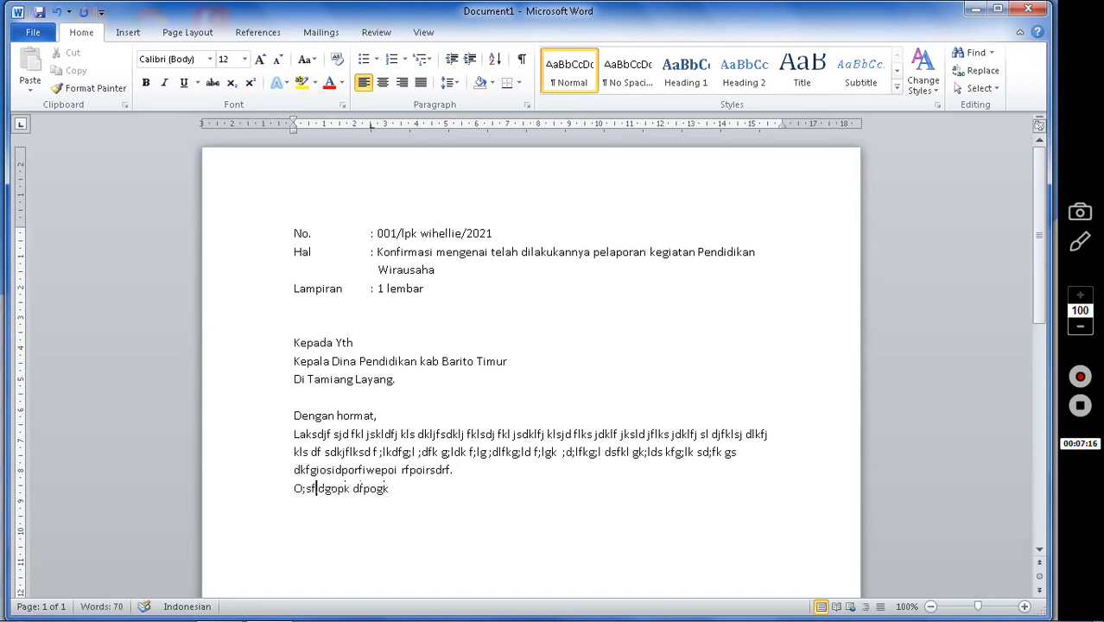
pyautogui.press('Tab')
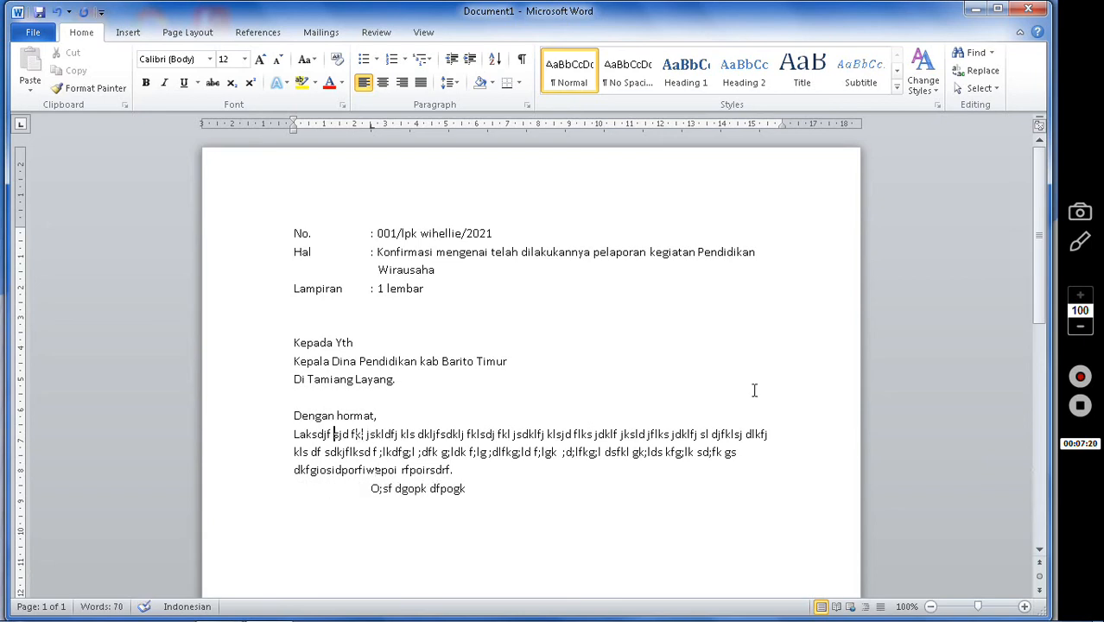
# Indent the first line of the first body paragraph with a tab before "Laksdjf"
pyautogui.press('Up')
pyautogui.press('Down')
pyautogui.press('Left')
pyautogui.press('Left')
pyautogui.press('Left')
pyautogui.press('Left')
pyautogui.press('Left')
pyautogui.press('Tab')
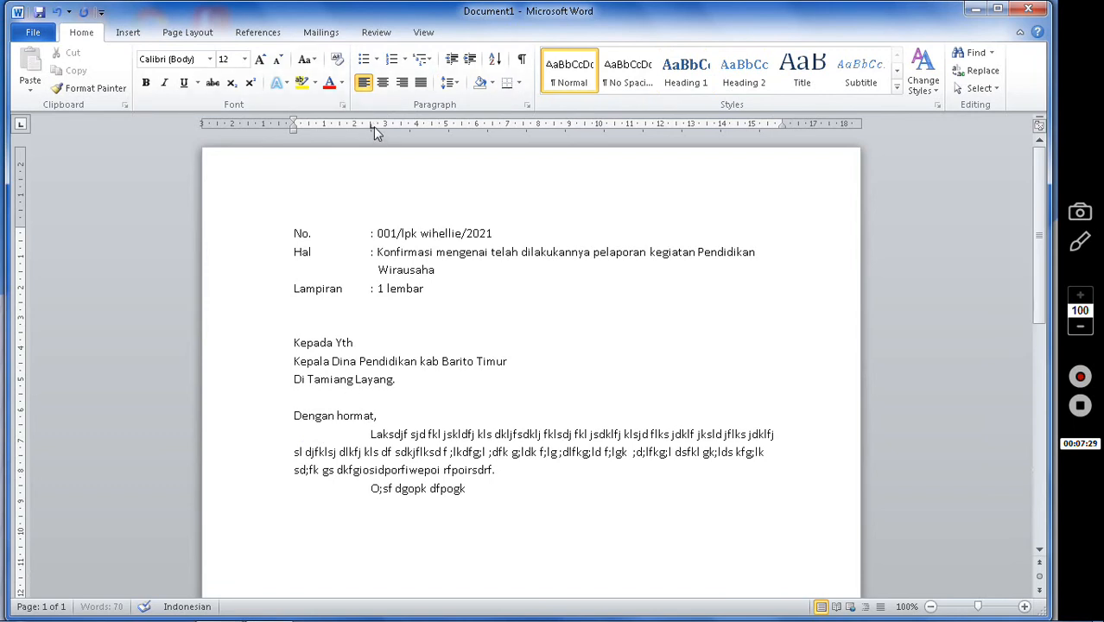
# Move the tab stop of both body paragraphs to about 1.25 cm to reduce their first-line indent
pyautogui.moveTo(369, 125)
pyautogui.mouseDown()
pyautogui.moveTo(328, 126)
pyautogui.moveTo(325, 139)
pyautogui.mouseUp()
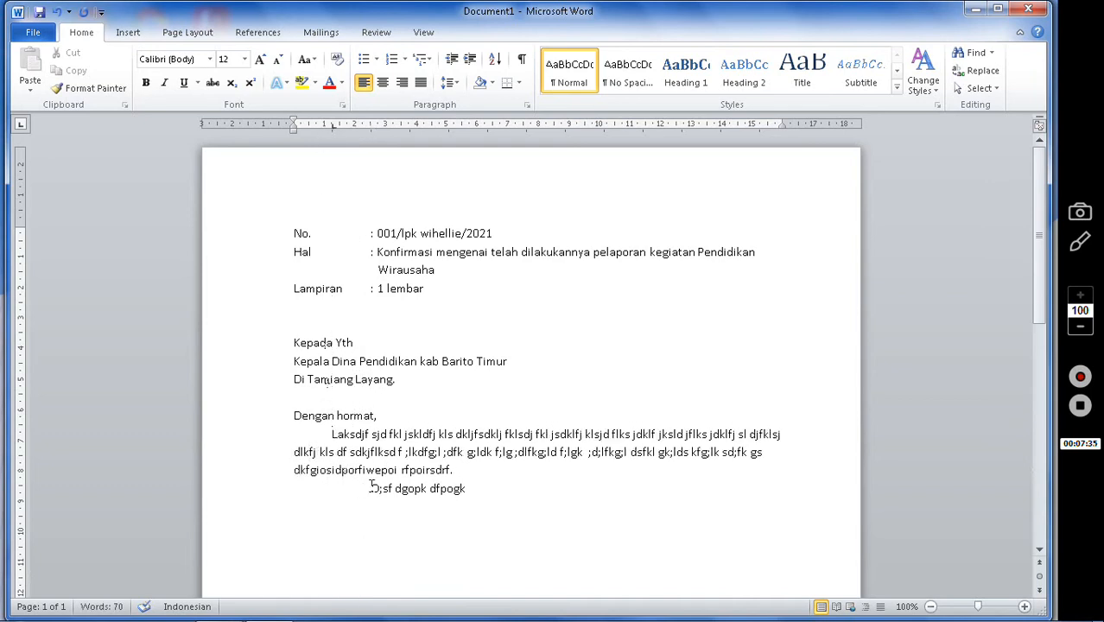
pyautogui.moveTo(371, 125); pyautogui.dragTo(331, 125)
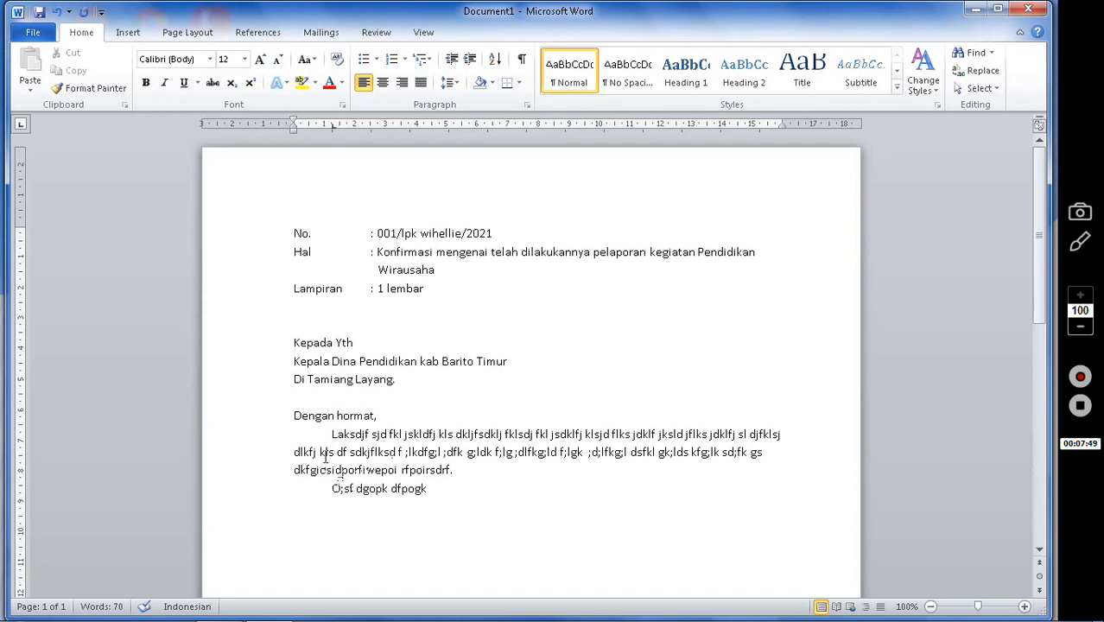
pyautogui.click(330, 489)
pyautogui.moveTo(332, 131)
pyautogui.mouseDown()
pyautogui.moveTo(360, 127)
pyautogui.moveTo(333, 125)
pyautogui.mouseUp()
pyautogui.click(383, 251)
# Extend the second body paragraph with placeholder text to nearly two lines and start a new line below it
pyautogui.click(456, 493)
pyautogui.write('klsdjf s;dk f;ks;dfk;lsa kf;lsk d;fk')
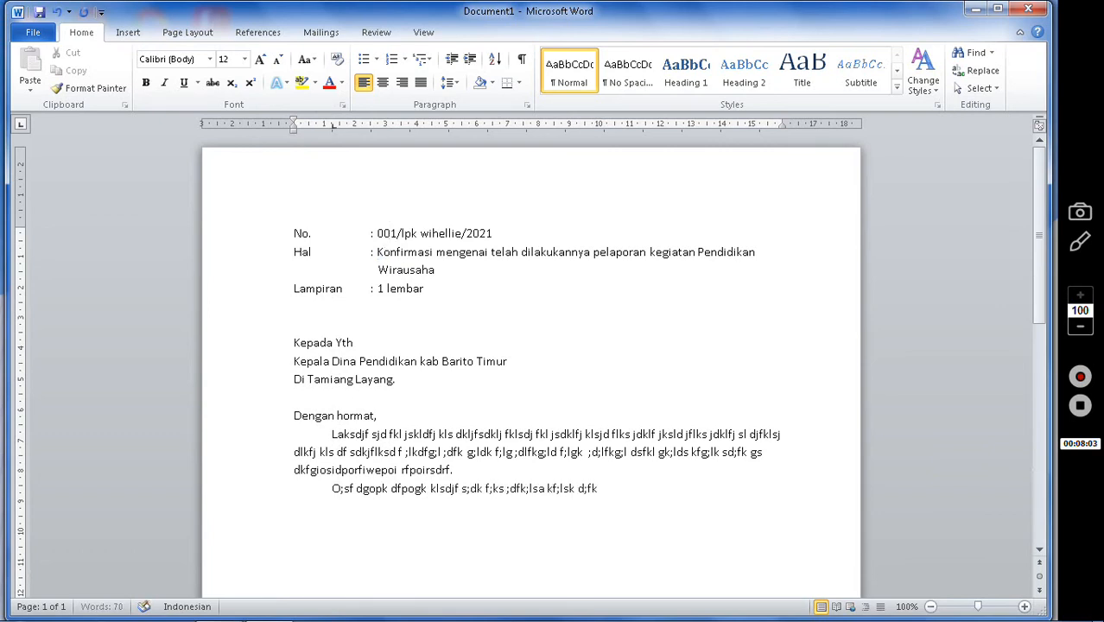
pyautogui.write(' ;sdklf;l;l flkdjfglkj fdglj dsfgkl jsdklf jg')
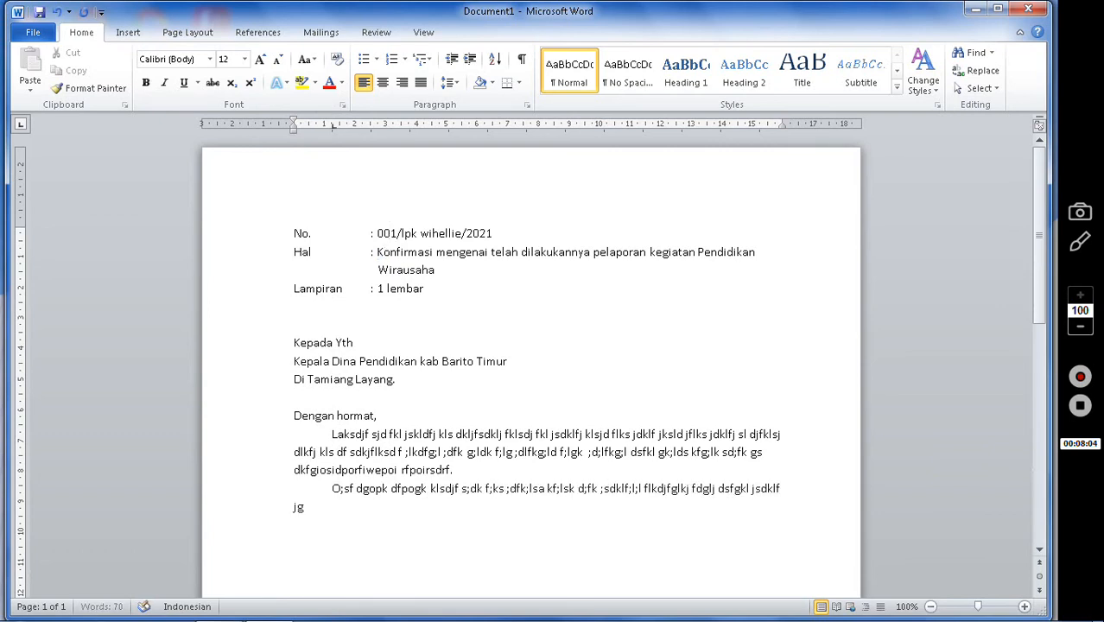
pyautogui.write('kldj fklgj kdf gjlkdfjg df gjldfg')
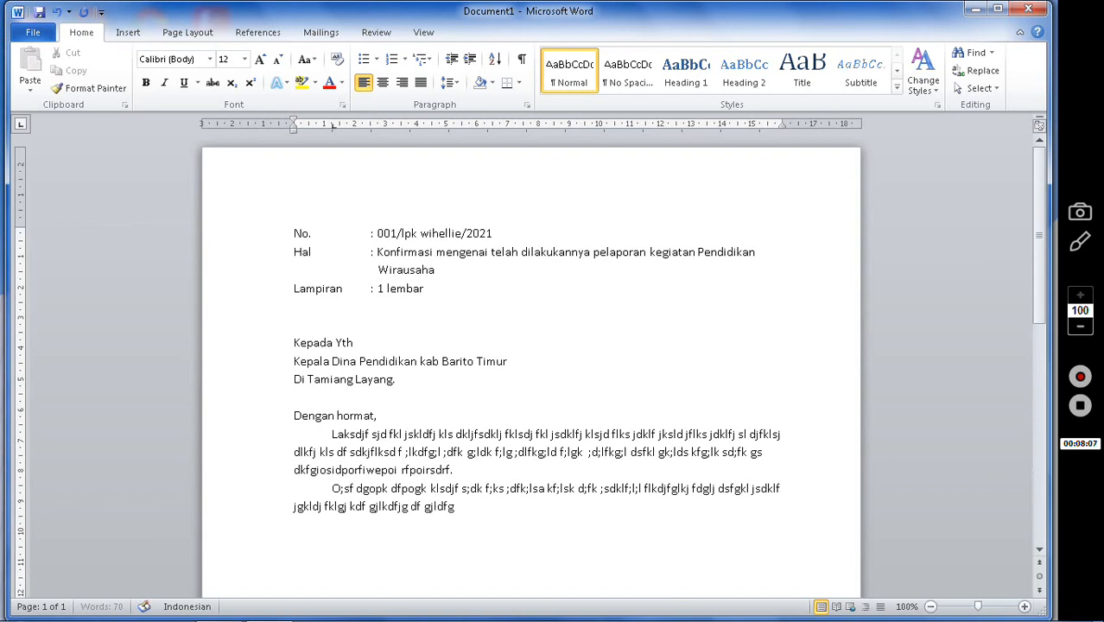
pyautogui.write('dskfjg d')
pyautogui.press('Return')
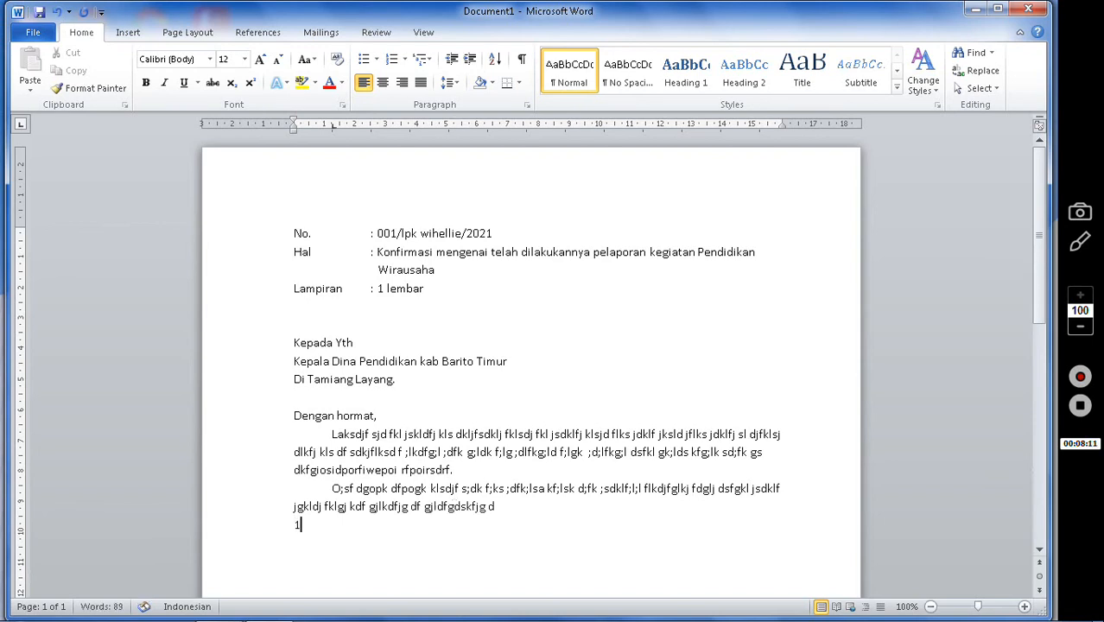
pyautogui.write('1.')
pyautogui.press('BackSpace')
pyautogui.press('BackSpace')
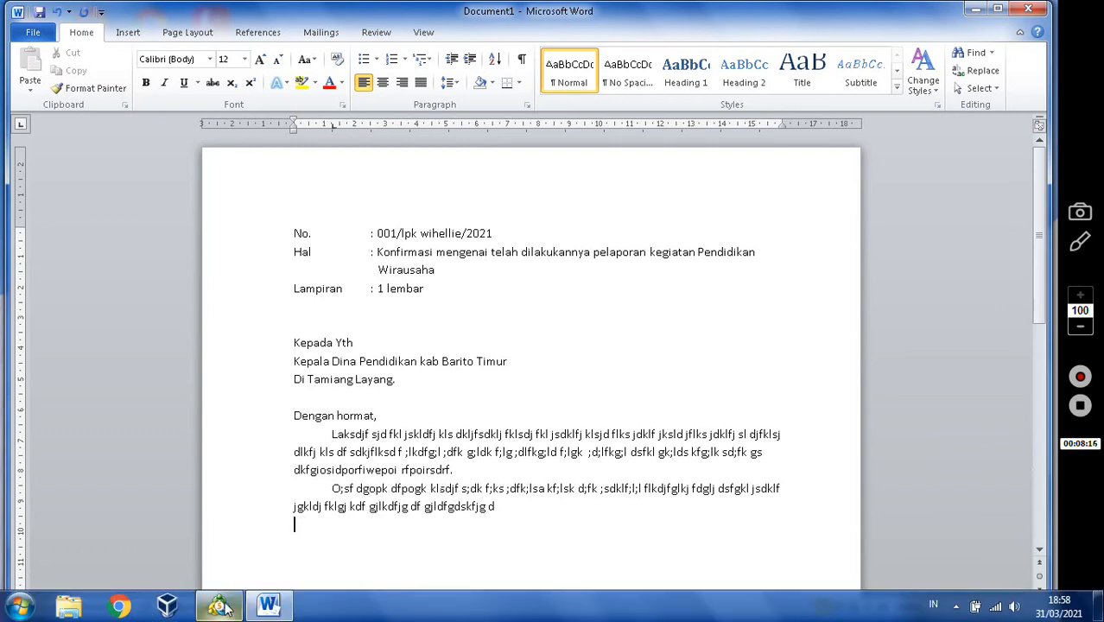
# Open the On-Screen Keyboard, move it clear of the letter's body text, and return to the empty line below the second paragraph
pyautogui.click(22, 608)
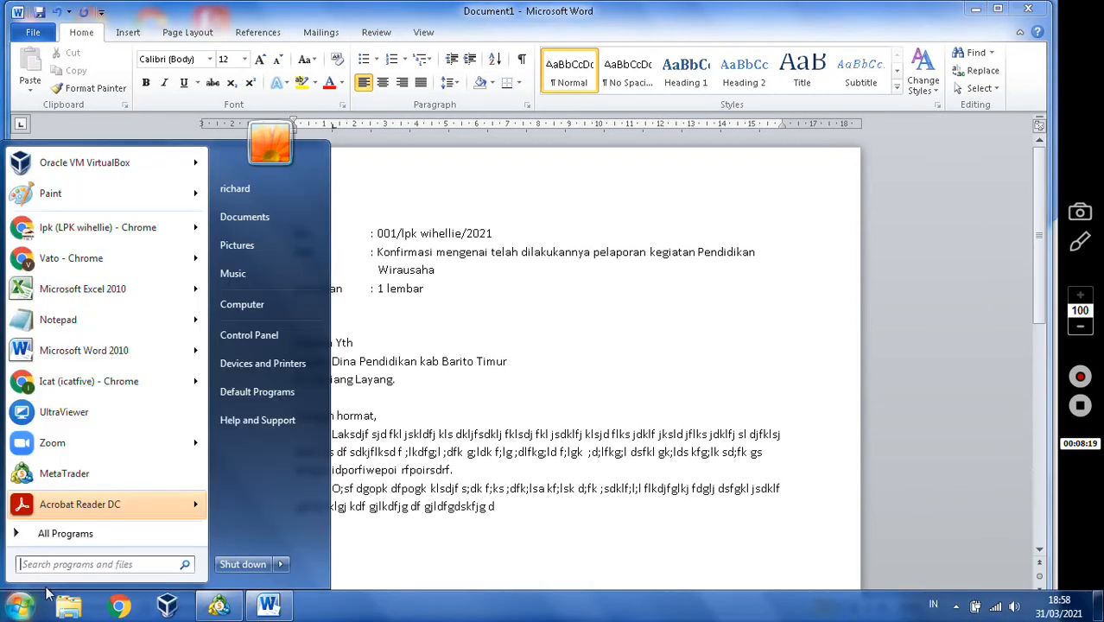
pyautogui.write('key')
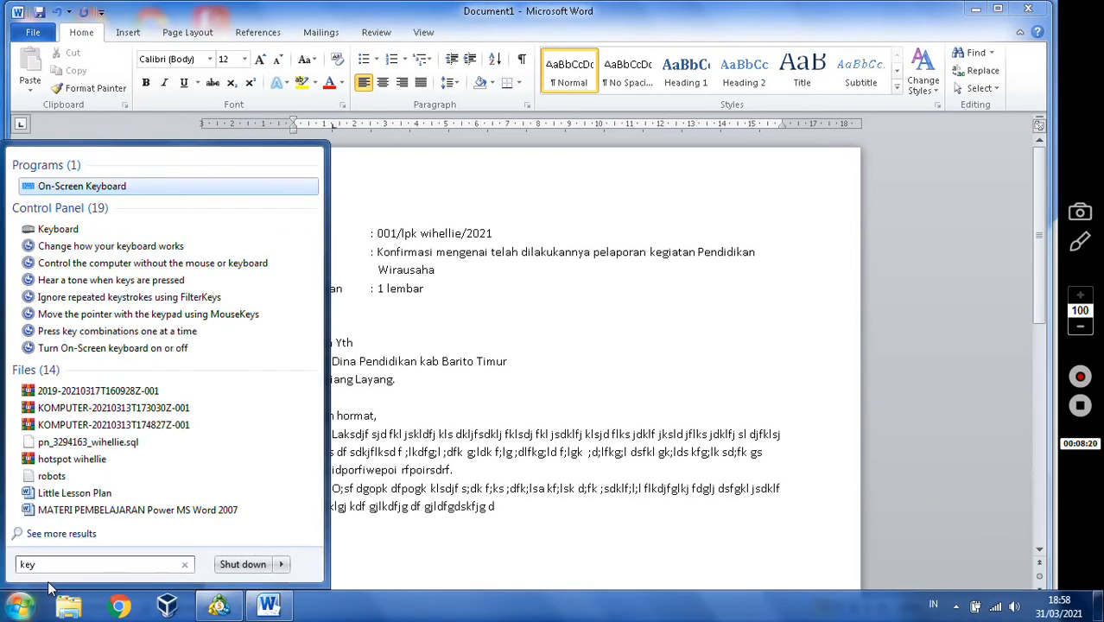
pyautogui.click(52, 188)
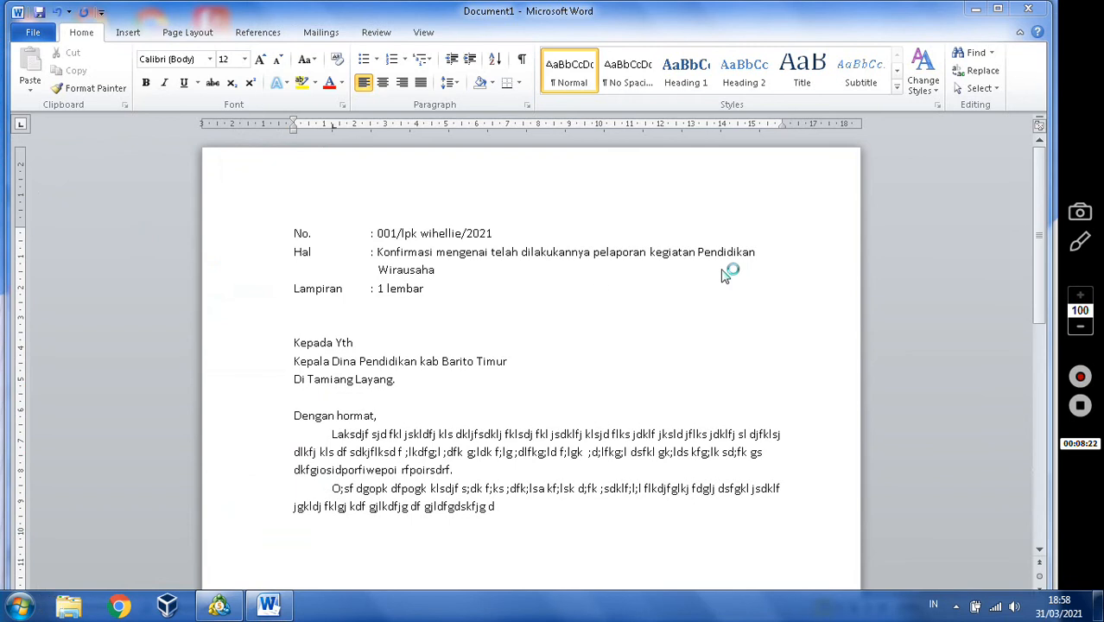
pyautogui.moveTo(513, 394); pyautogui.dragTo(617, 30)
pyautogui.click(332, 529)
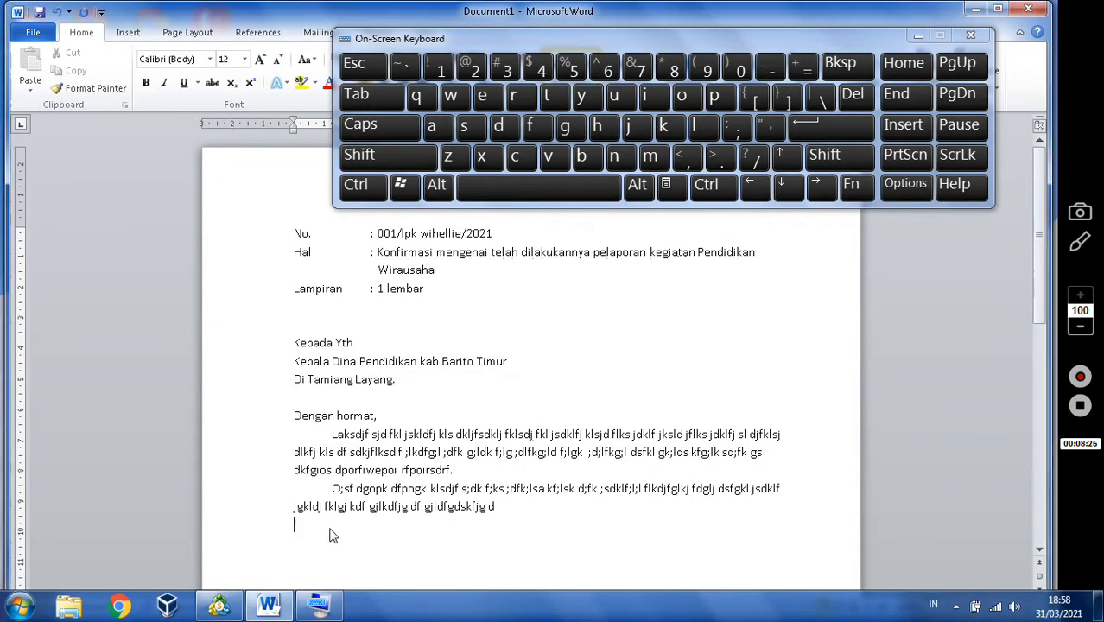
# Start an automatic numbered list with "1." below the second paragraph and enter "Ksdjf skjdf jsdkf" as its first item
pyautogui.write('1')
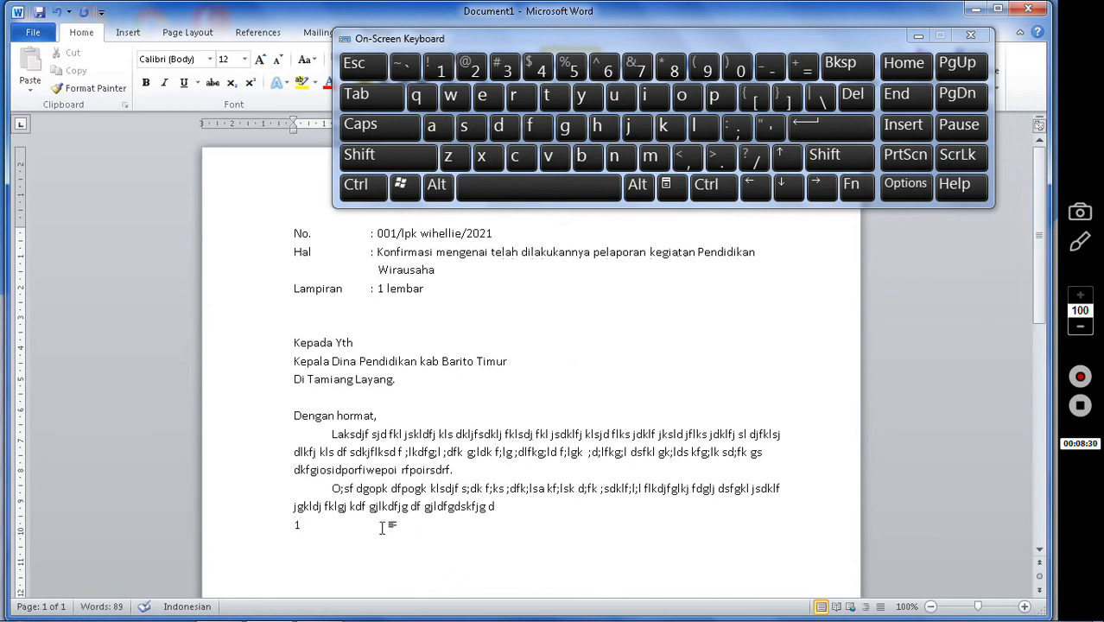
pyautogui.write('.')
pyautogui.click(545, 185)
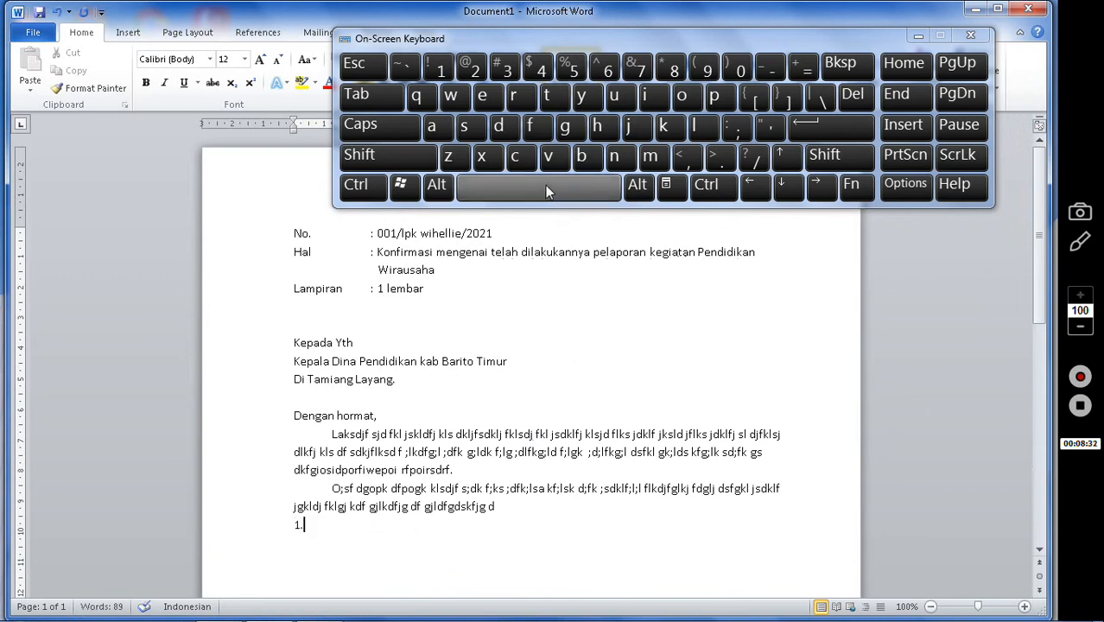
pyautogui.click(547, 187)
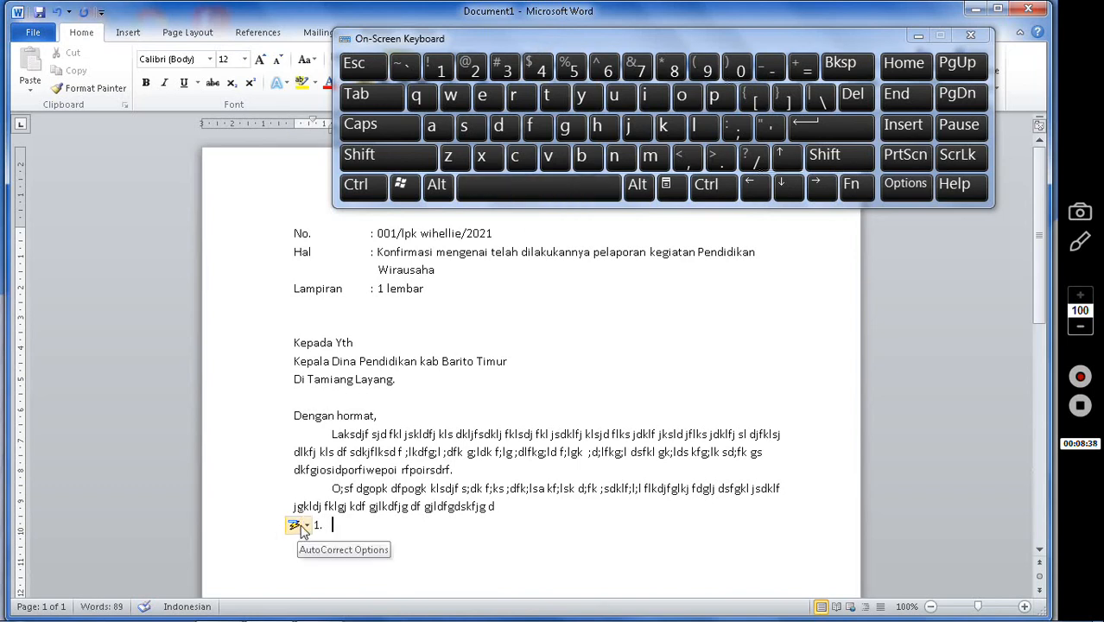
pyautogui.write('Ksdjf skjdf jsdkf')
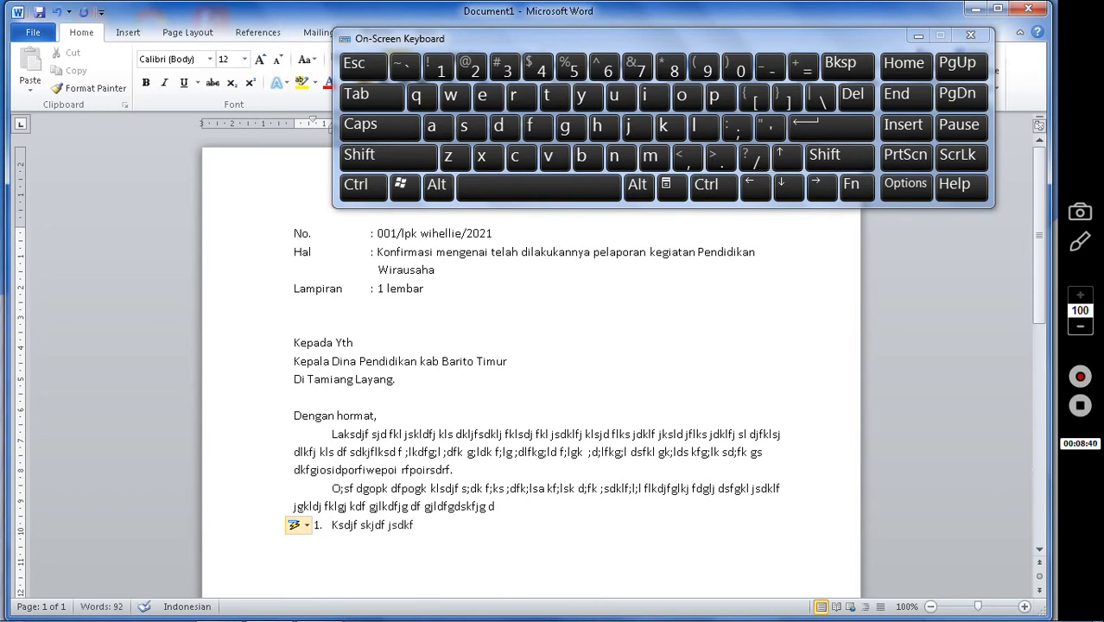
# Add "Jkfgjkd jgk dfjklg" and "Dfg kdfkgkdf;lkg" as list items 2 and 3, followed by an empty item
pyautogui.click(819, 145)
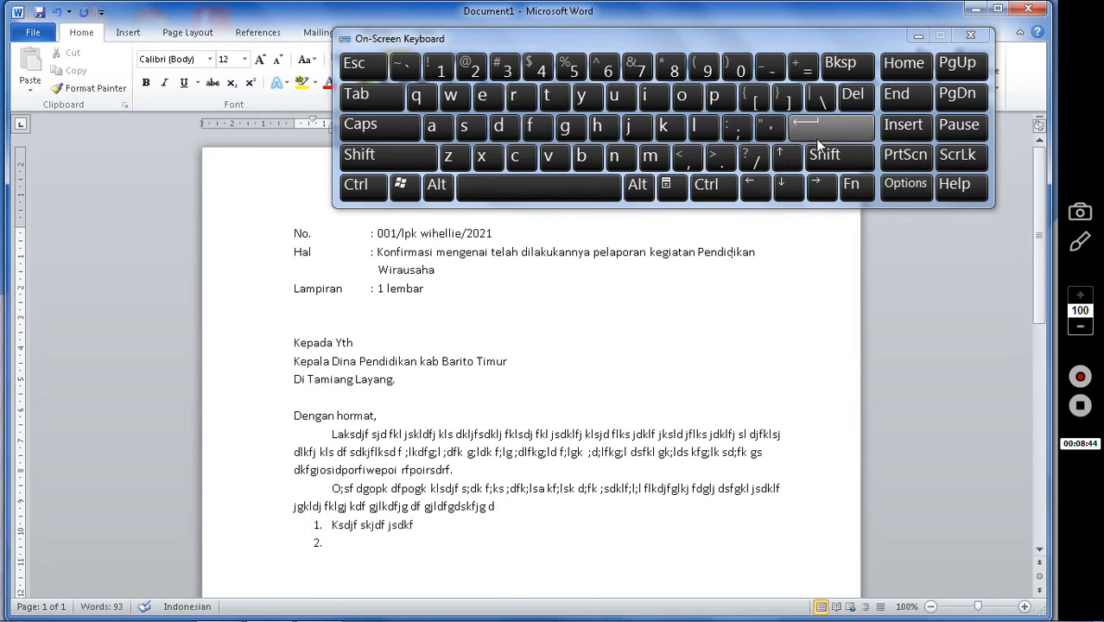
pyautogui.write('Jkfgjkd jgk dfjklg')
pyautogui.click(819, 145)
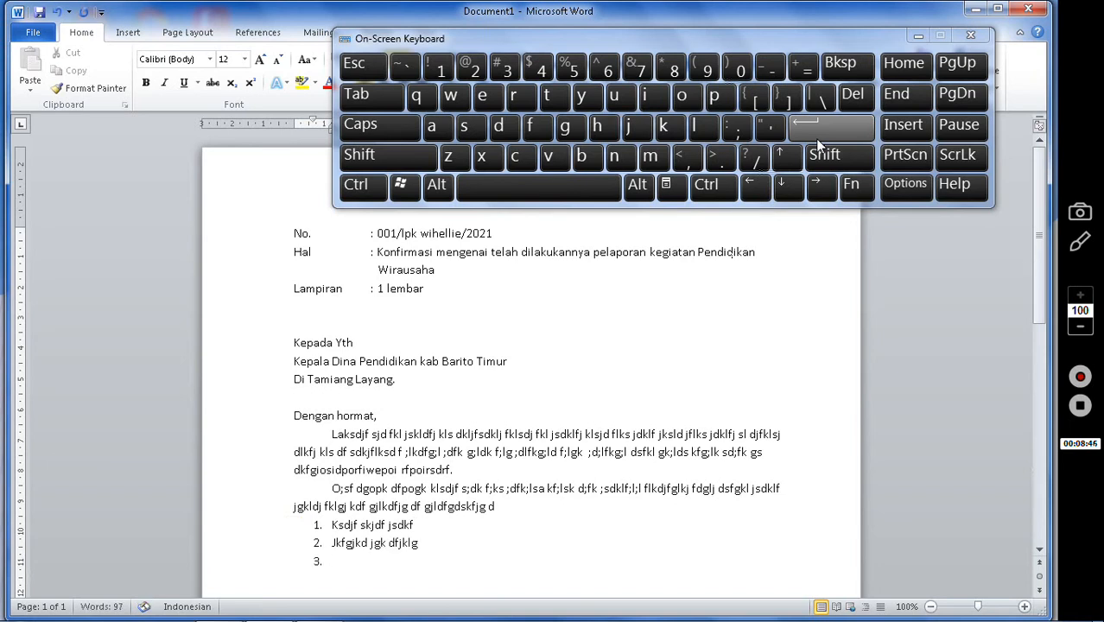
pyautogui.write('Dfg kdfkgkdf;lkg')
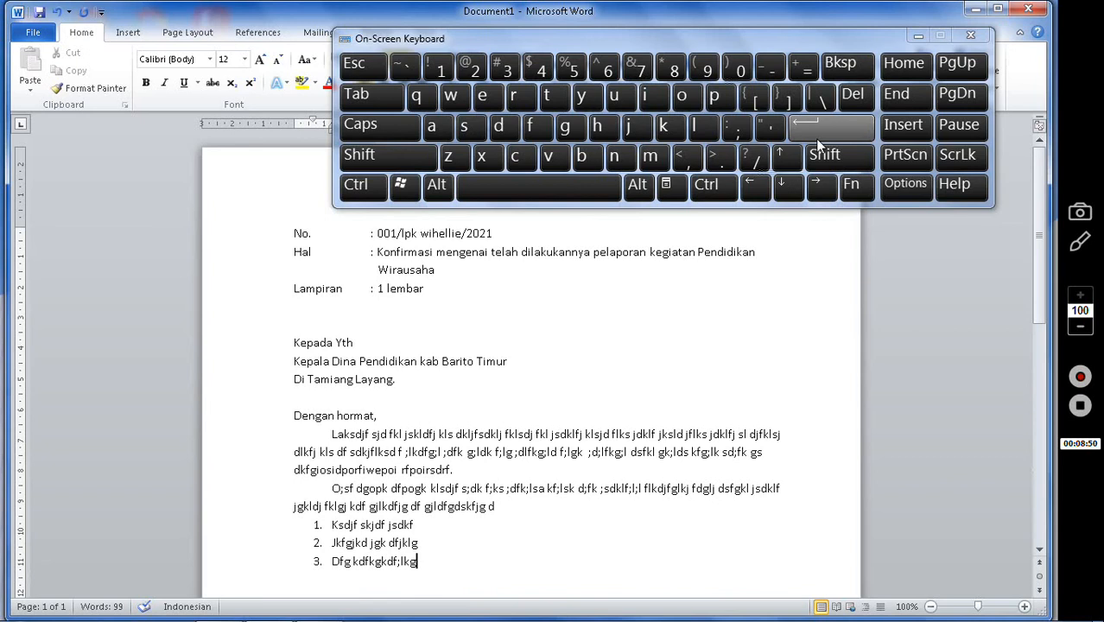
pyautogui.click(819, 145)
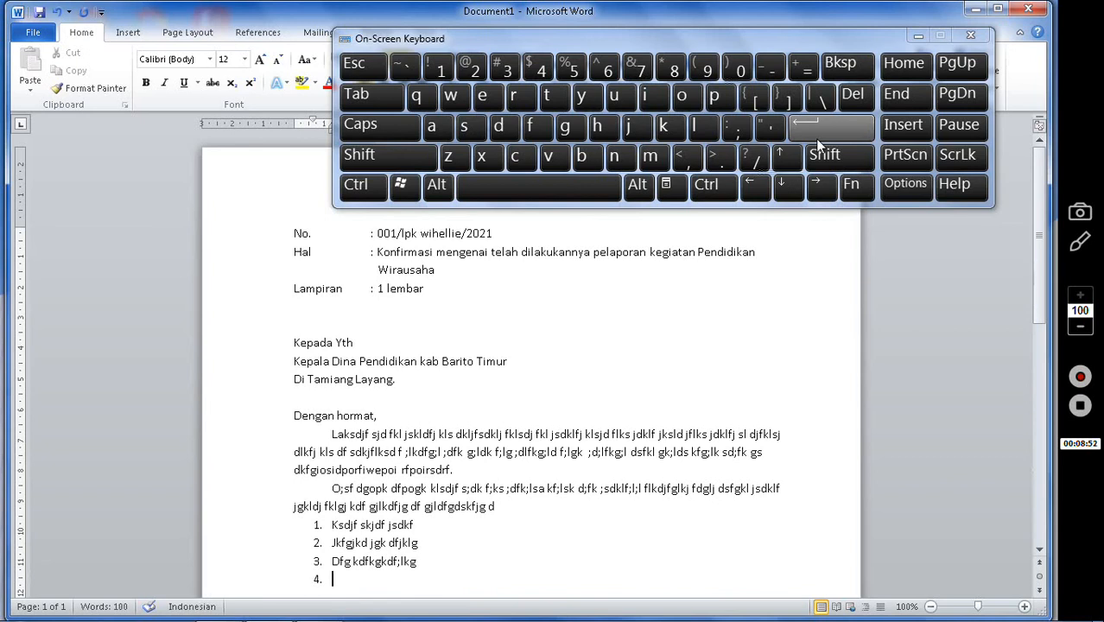
# Replace the empty fourth item with a lettered sublist under item 3: "Kgfjldf ;kgl dfkl;g", "Ksfgdkjdfkjg" and "Kdfgjkldfg"
pyautogui.scroll(-1, 763, 217)
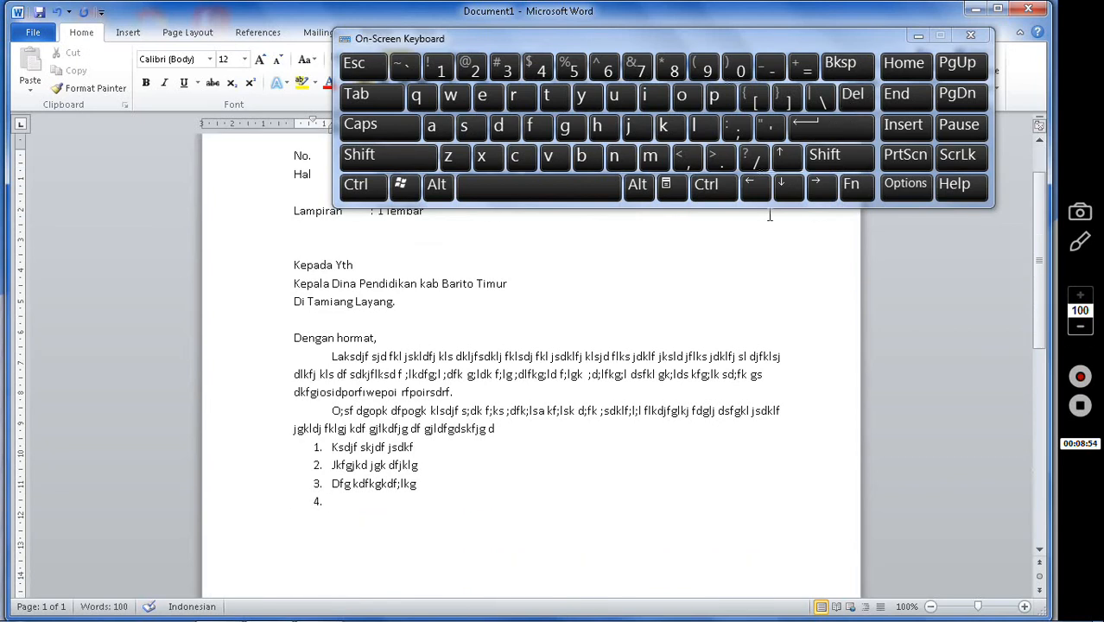
pyautogui.click(842, 66)
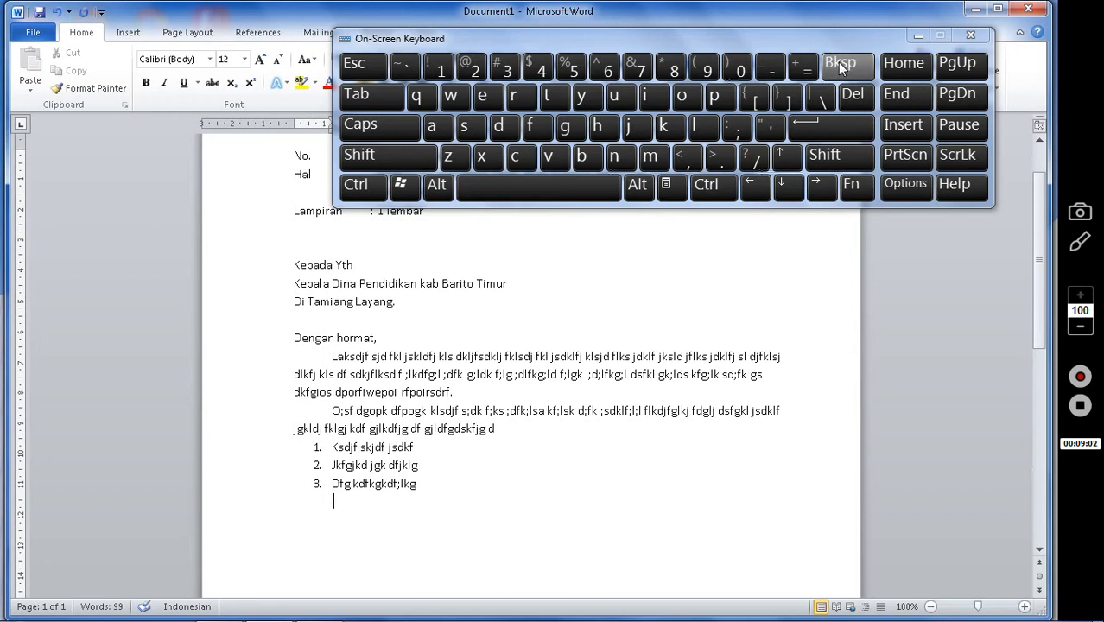
pyautogui.write('a.')
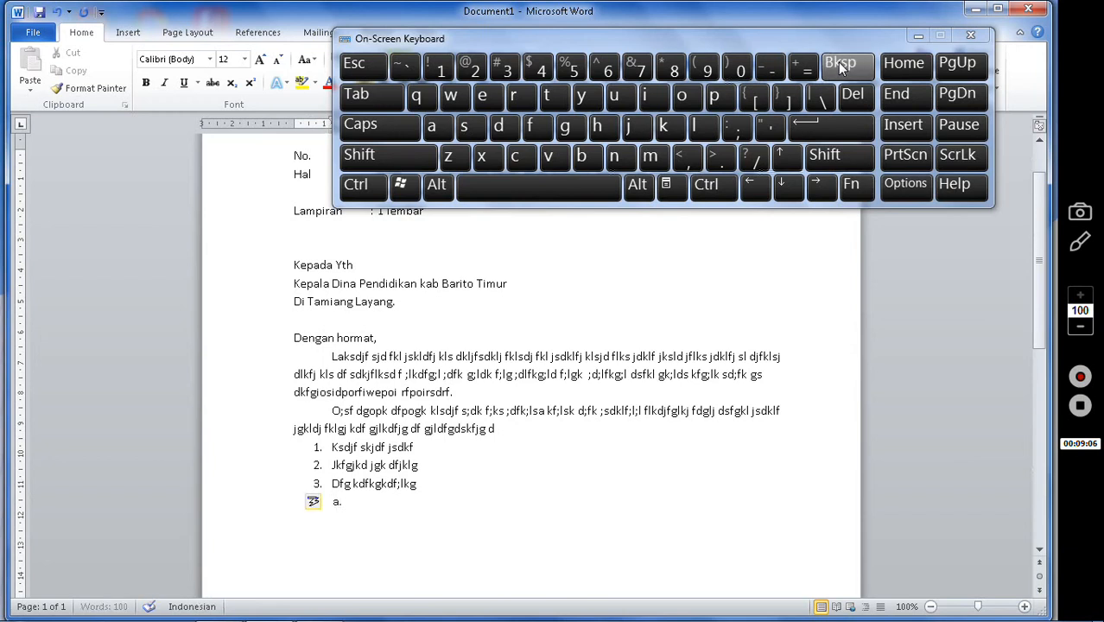
pyautogui.write(' Kgfjldf ;kgl dfkl;g')
pyautogui.press('Return')
pyautogui.write('Ksfgdkjdfkjg')
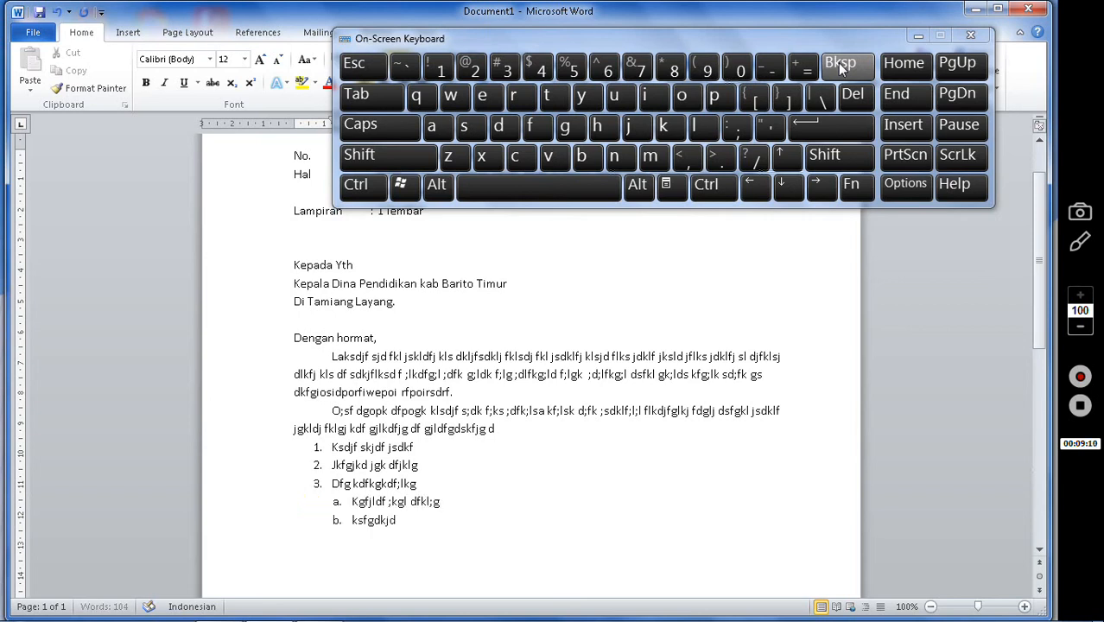
pyautogui.press('Return')
pyautogui.write('kdfgjkldfg')
pyautogui.press('Return')
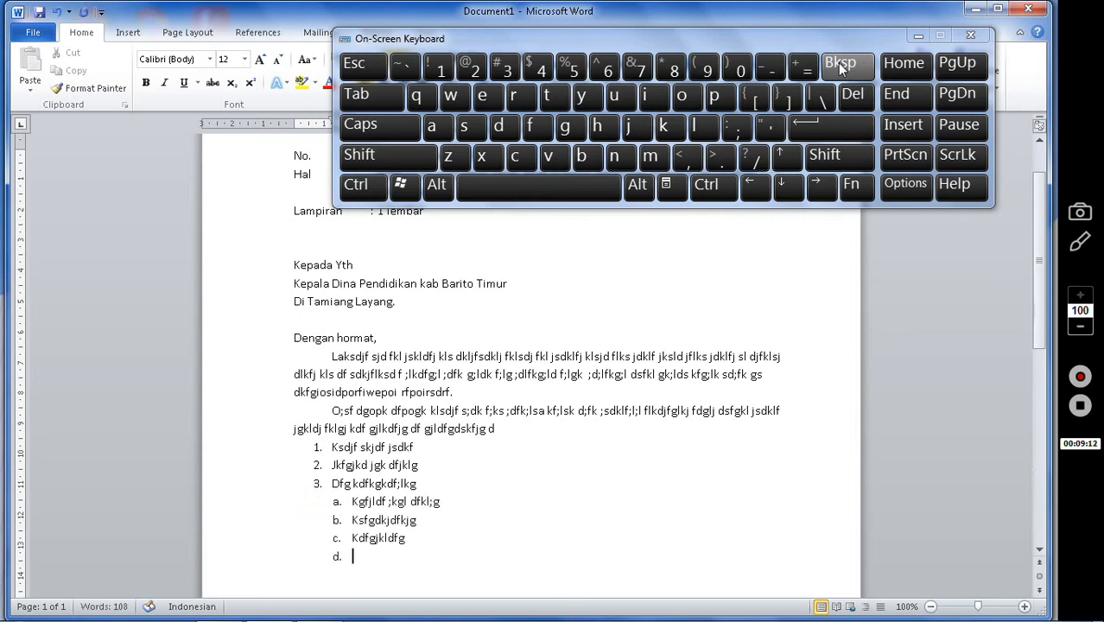
# End the lettered sublist and continue the main numbering with item 4 "Djfgkdlkfgkl dfjgdklf gkld" and item 5 "Kdfjgkljdf"
pyautogui.press('BackSpace')
pyautogui.click(834, 66)
pyautogui.press('Return')
pyautogui.press('BackSpace')
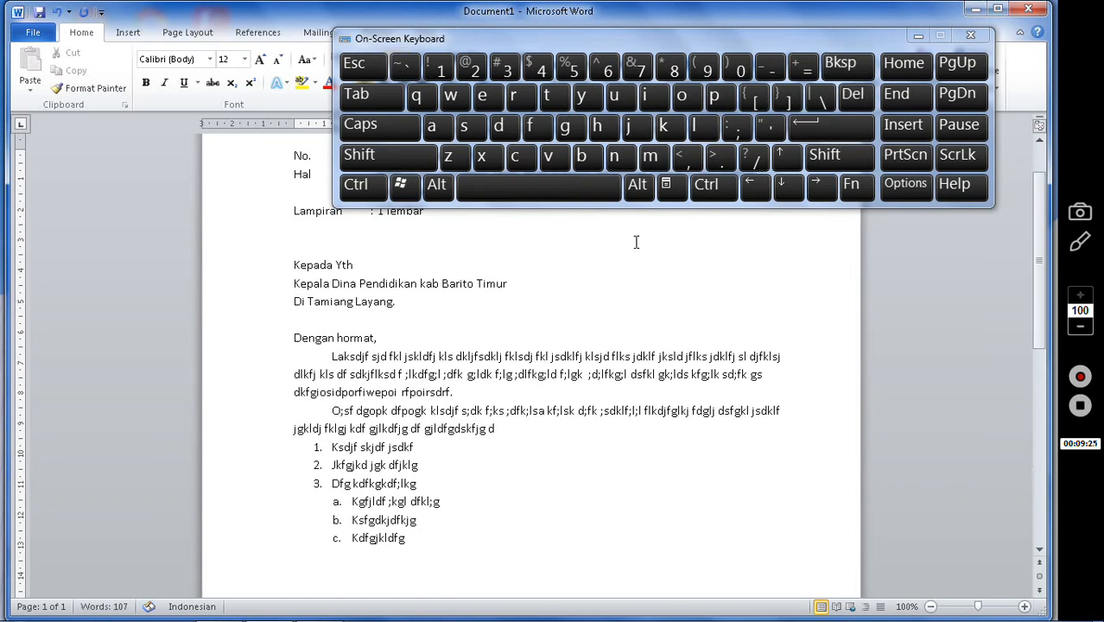
pyautogui.write('4. Djfgkdlkfgkl d')
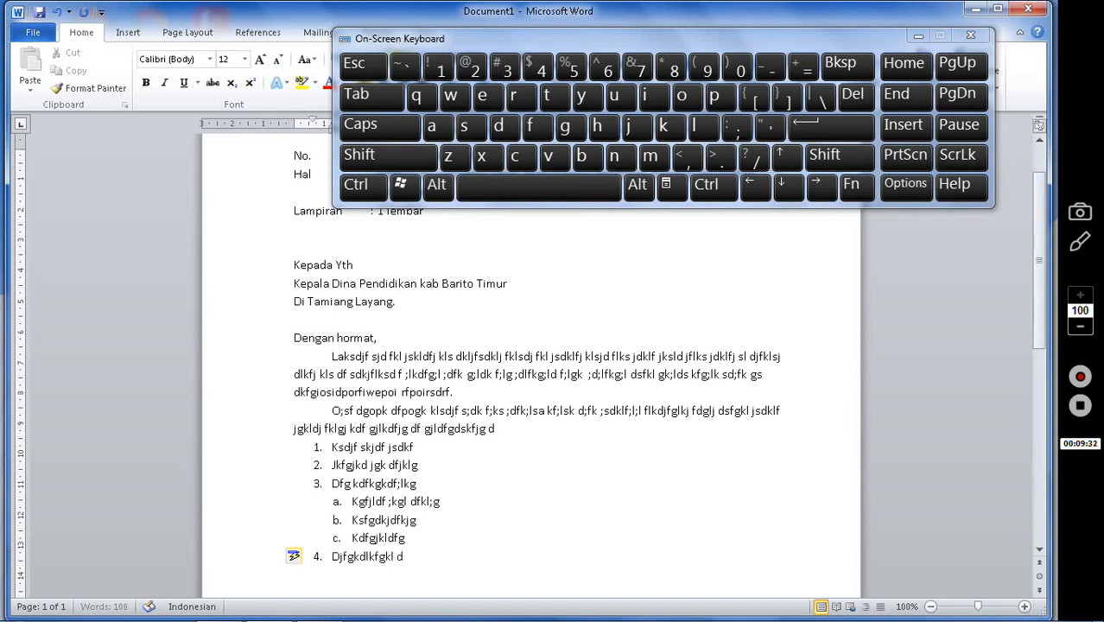
pyautogui.write('fjgdklf gkld')
pyautogui.press('Return')
pyautogui.write('kdfjgkljdf')
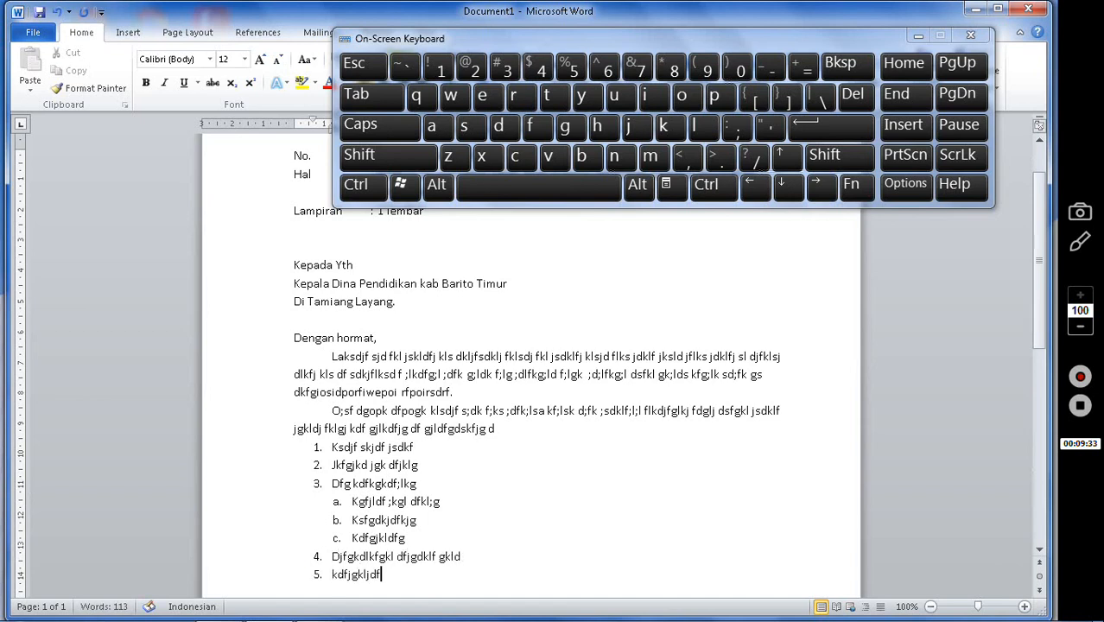
# End the numbered list with an unnumbered line after item 5 and close the On-Screen Keyboard
pyautogui.press('Return')
pyautogui.press('BackSpace')
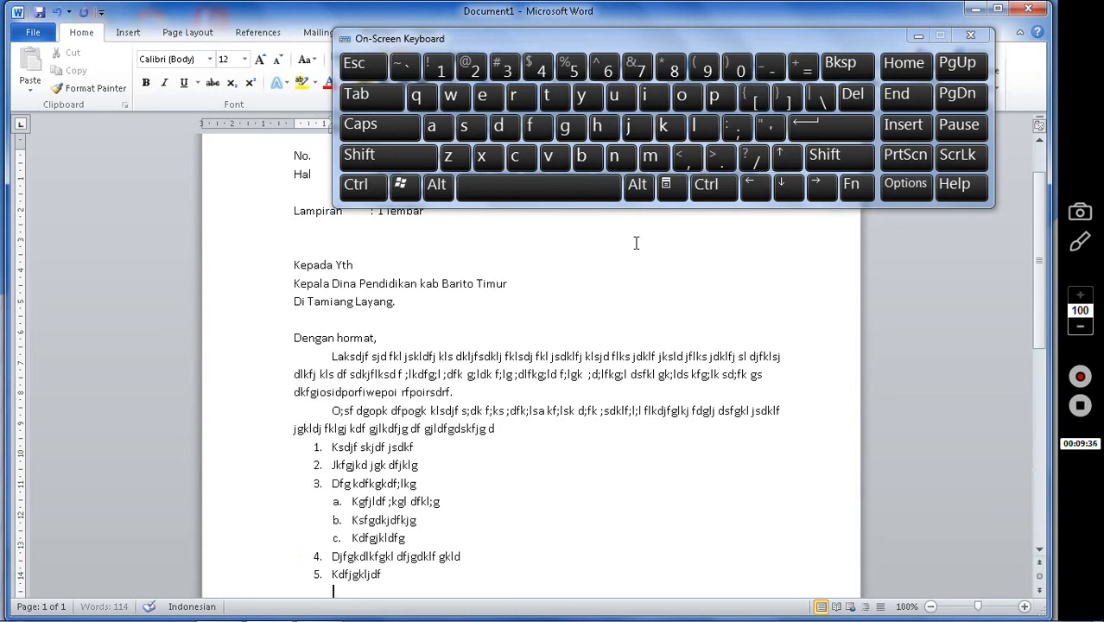
pyautogui.scroll(-2, 656, 244)
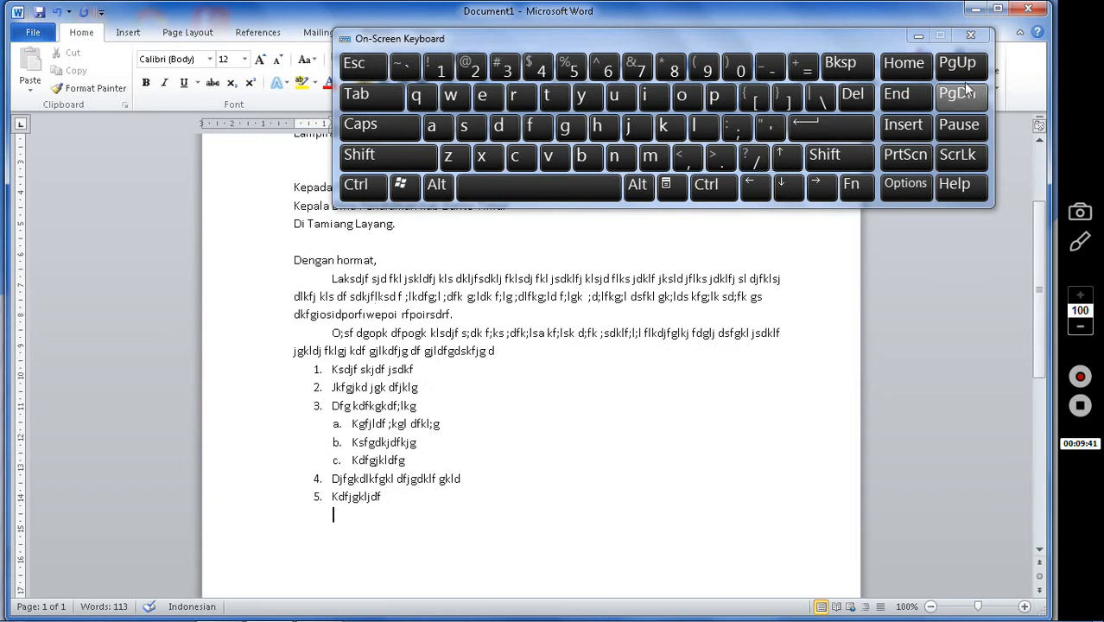
pyautogui.click(970, 36)
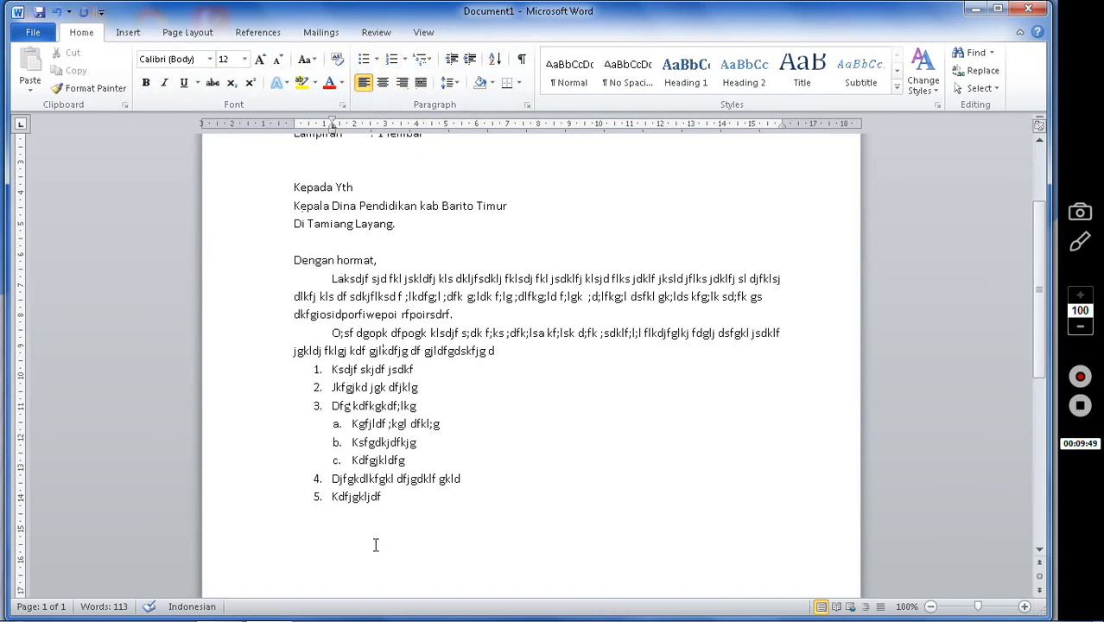
# Leave a blank line after the list and write a placeholder paragraph of nearly two lines starting "Klfdj gkjdf", followed by new lines
pyautogui.press('Return')
pyautogui.press('Return')
pyautogui.write('Klfdj gkjdf k gjkldfj gklj')
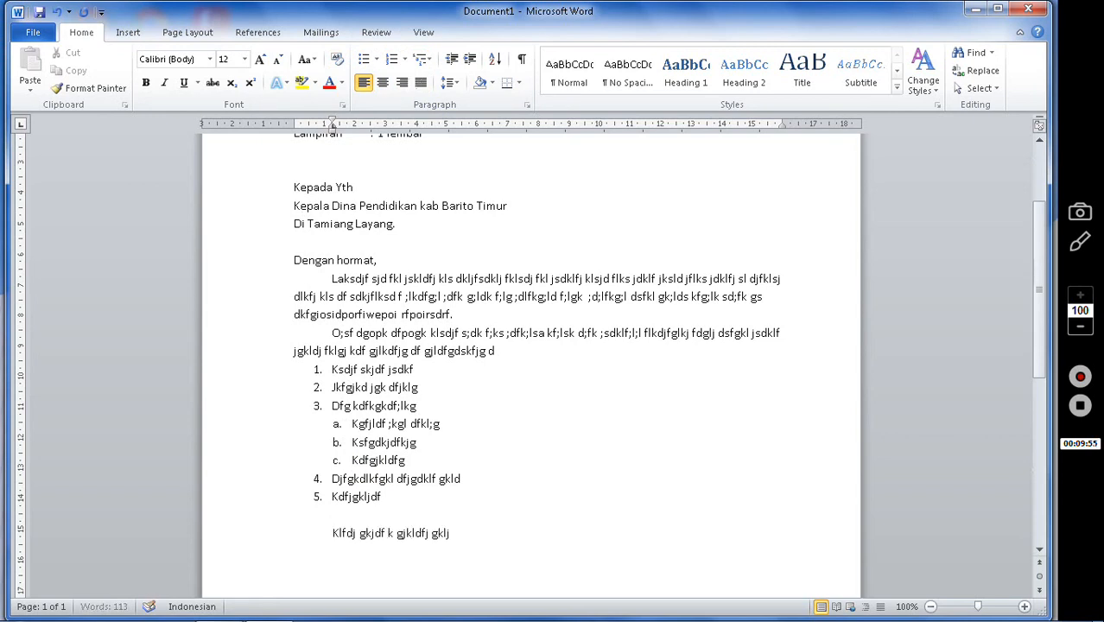
pyautogui.write(' dfkljg klsdf jgkl sdfklg jkldf jgklj dflgj ldf jg df')
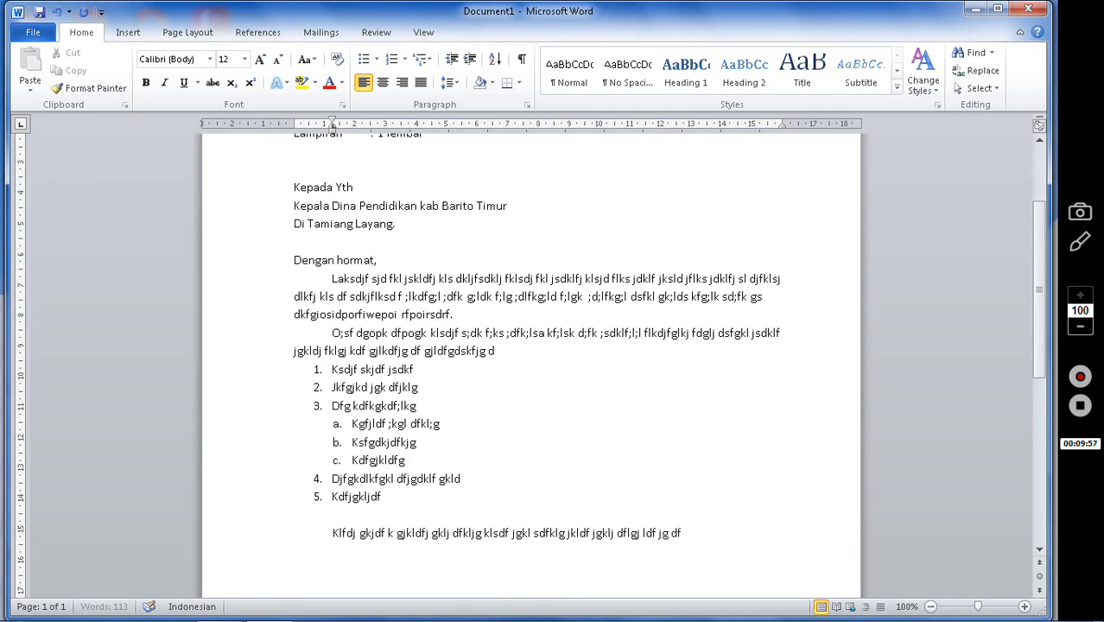
pyautogui.write('lg jlsdf jkgl kdlsf jgl dflg kdlsf jglk djfklg')
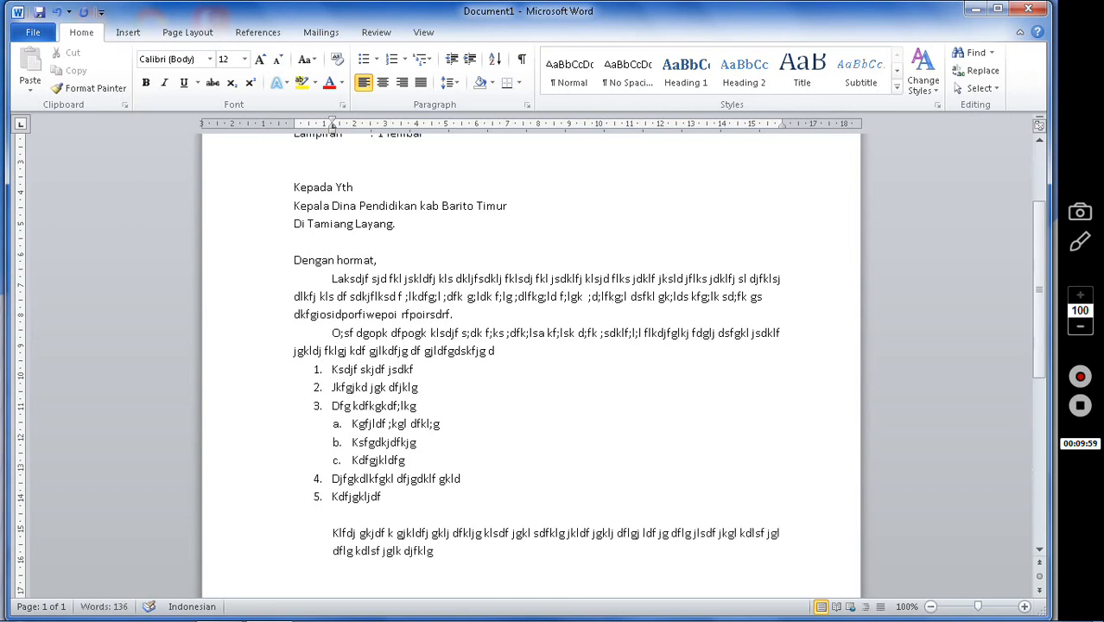
pyautogui.press('Return')
pyautogui.press('Return')
pyautogui.scroll(-2, 360, 487)
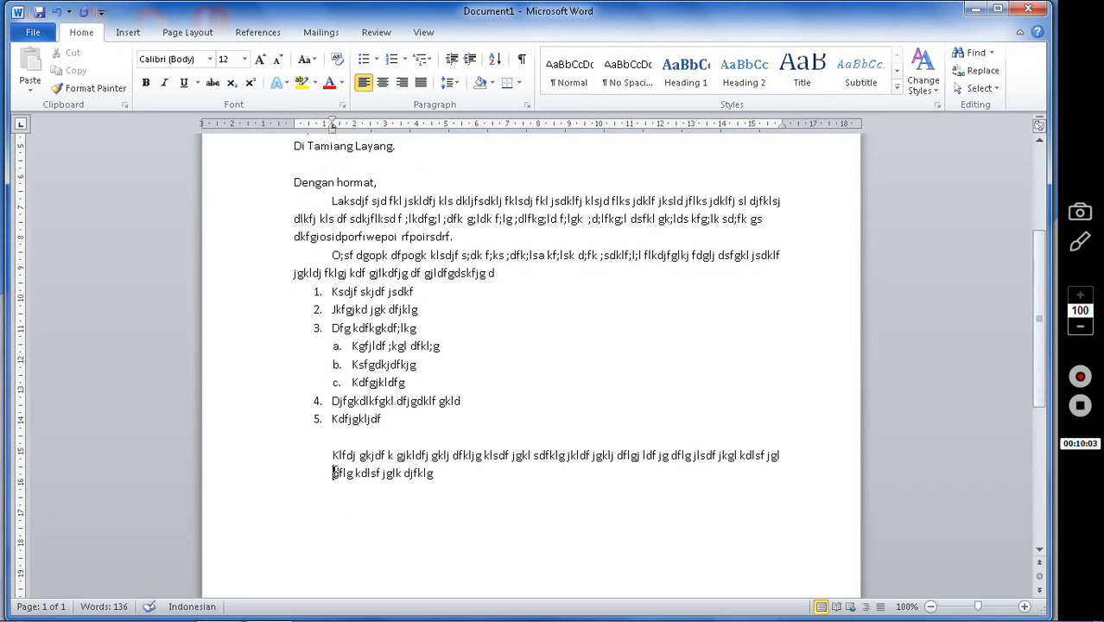
# Align the last body paragraph with the margin and indent its first line to a tab stop at about 1.25 cm
pyautogui.moveTo(335, 126)
pyautogui.mouseDown()
pyautogui.moveTo(294, 123)
pyautogui.moveTo(325, 127)
pyautogui.moveTo(303, 132)
pyautogui.moveTo(316, 149)
pyautogui.moveTo(294, 144)
pyautogui.mouseUp()
pyautogui.click(352, 127)
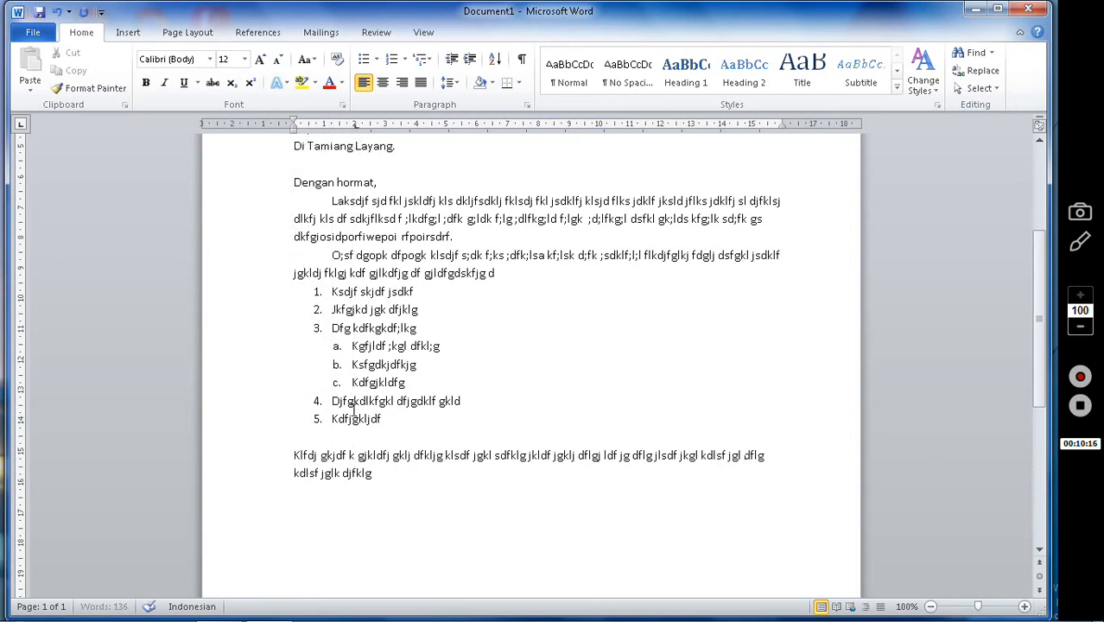
pyautogui.moveTo(356, 126); pyautogui.dragTo(334, 135)
pyautogui.press('Tab')
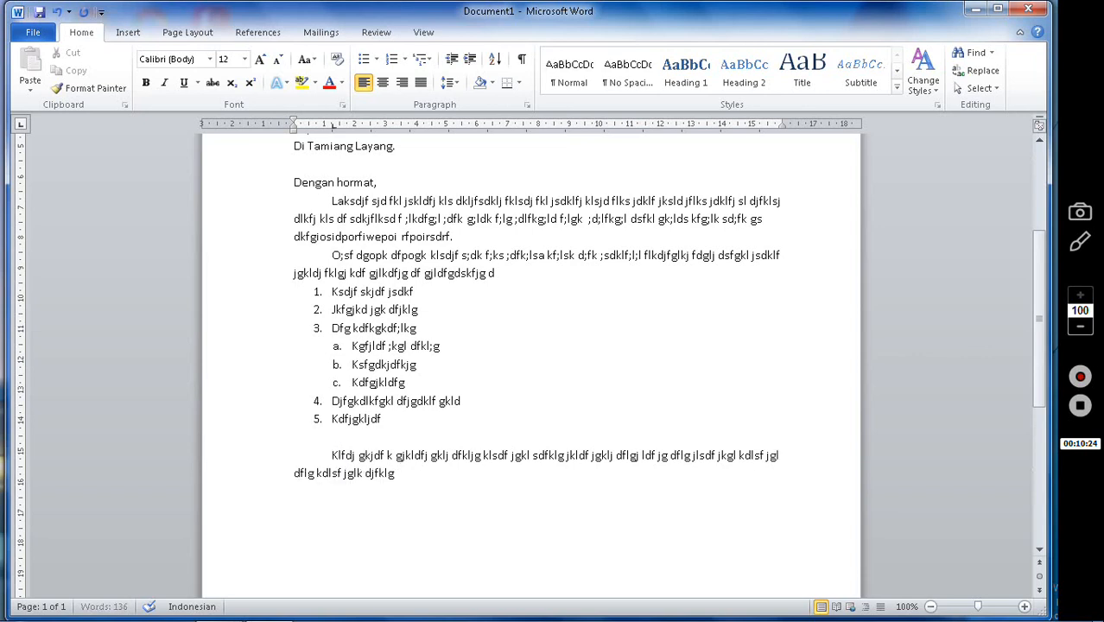
# End the last paragraph with a period and, after a blank line, add "Tamiang Layang, 1 Januari 2021" at a tab position of about 9.5 cm
pyautogui.press('Right')
pyautogui.press('Right')
pyautogui.press('Right')
pyautogui.press('Right')
pyautogui.press('Right')
pyautogui.press('Right')
pyautogui.press('Right')
pyautogui.press('BackSpace')
pyautogui.press('BackSpace')
pyautogui.click(333, 126)
pyautogui.moveTo(221, 617)
pyautogui.doubleClick(585, 508)
pyautogui.write('Tamiang Layang, ')
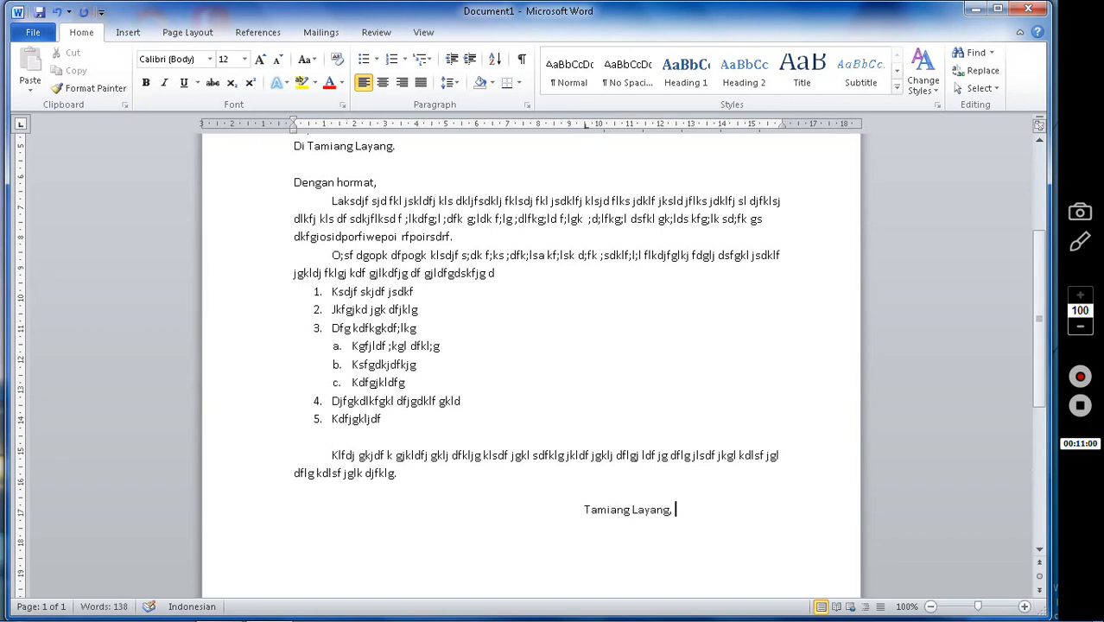
pyautogui.write('1 Januari 2021')
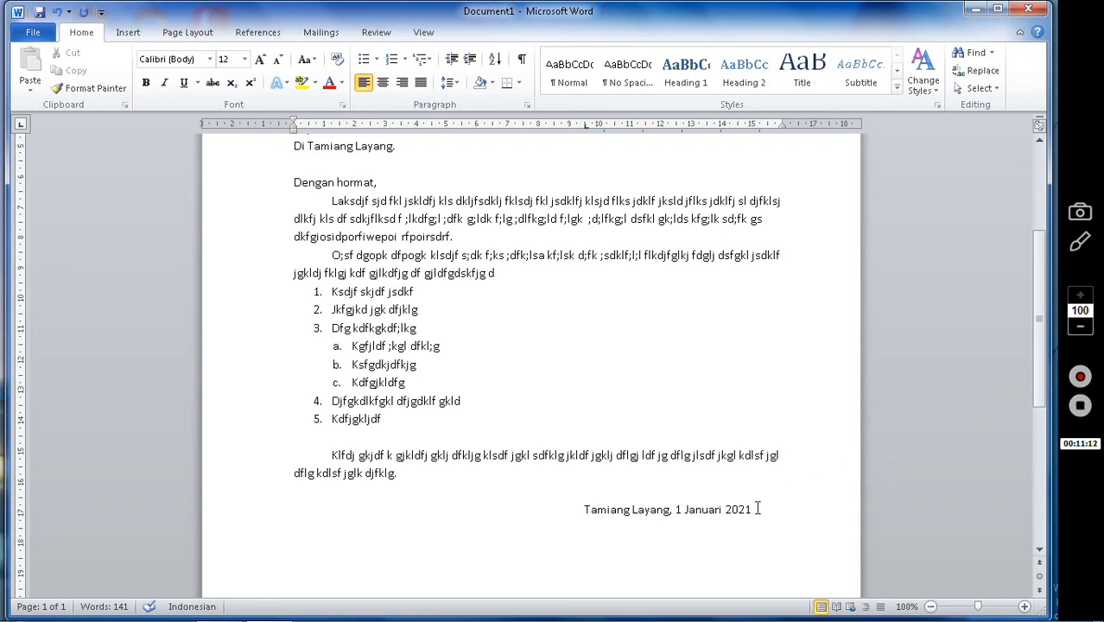
# Add the closing "Hormat kami," aligned under the date line and leave blank lines for the signatures
pyautogui.press('Return')
pyautogui.press('Tab')
pyautogui.write('Hormat kami,')
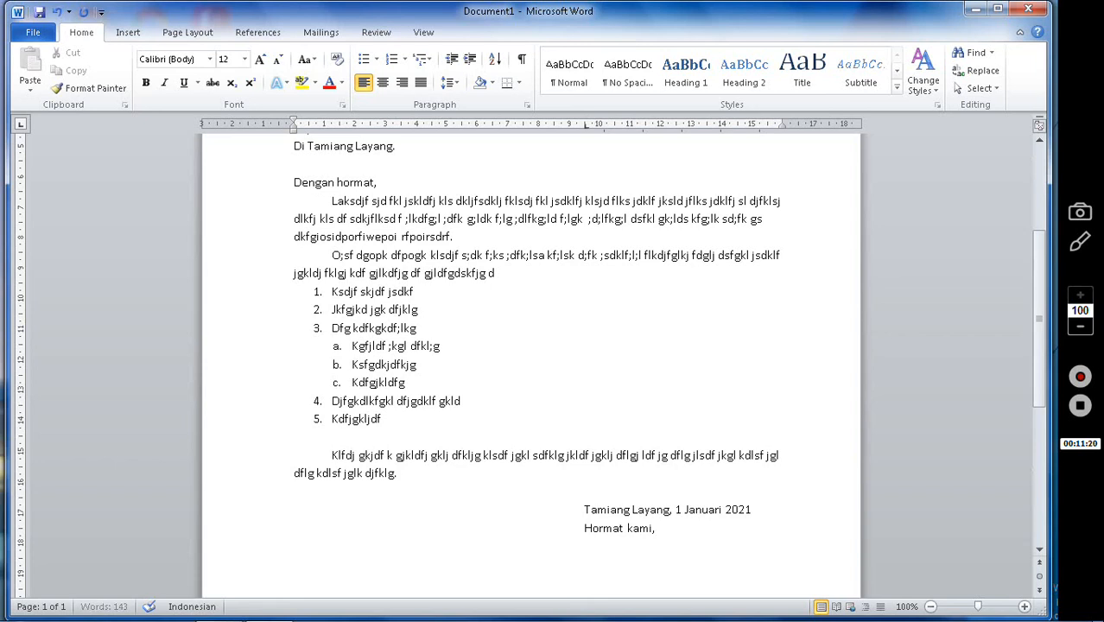
pyautogui.press('Return')
pyautogui.press('Return')
pyautogui.press('Return')
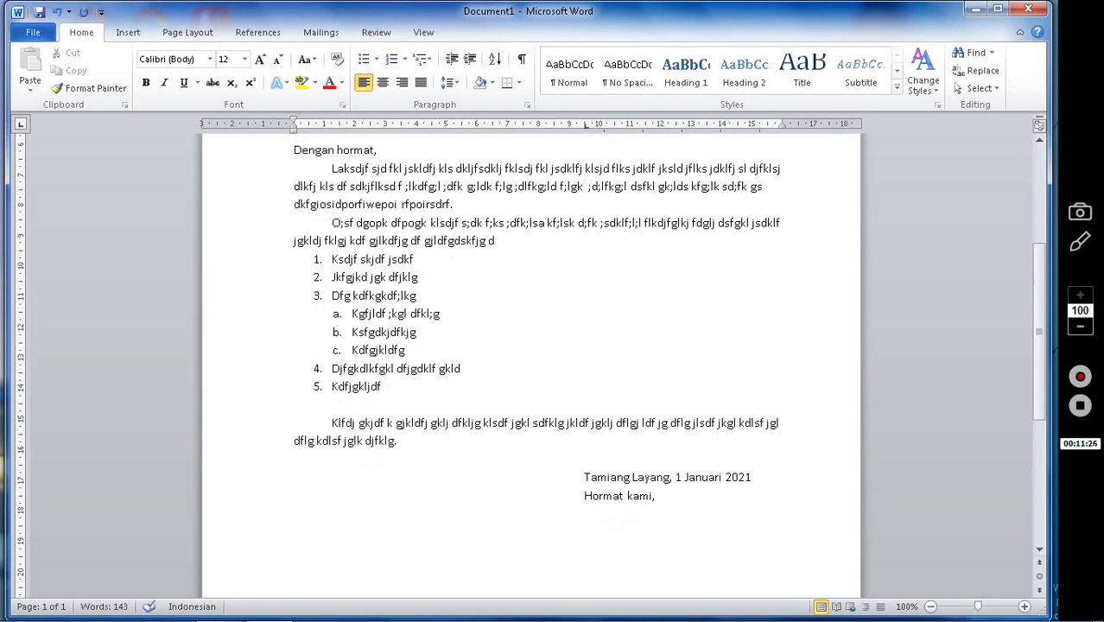
# Enter the two signatories' names side by side, with "Sekretaris" under the first and "Ketua" aligned under the second
pyautogui.write('Richard')
pyautogui.press('Tab')
pyautogui.write('Sophia')
pyautogui.press('Return')
pyautogui.write('Sekretaris\t')
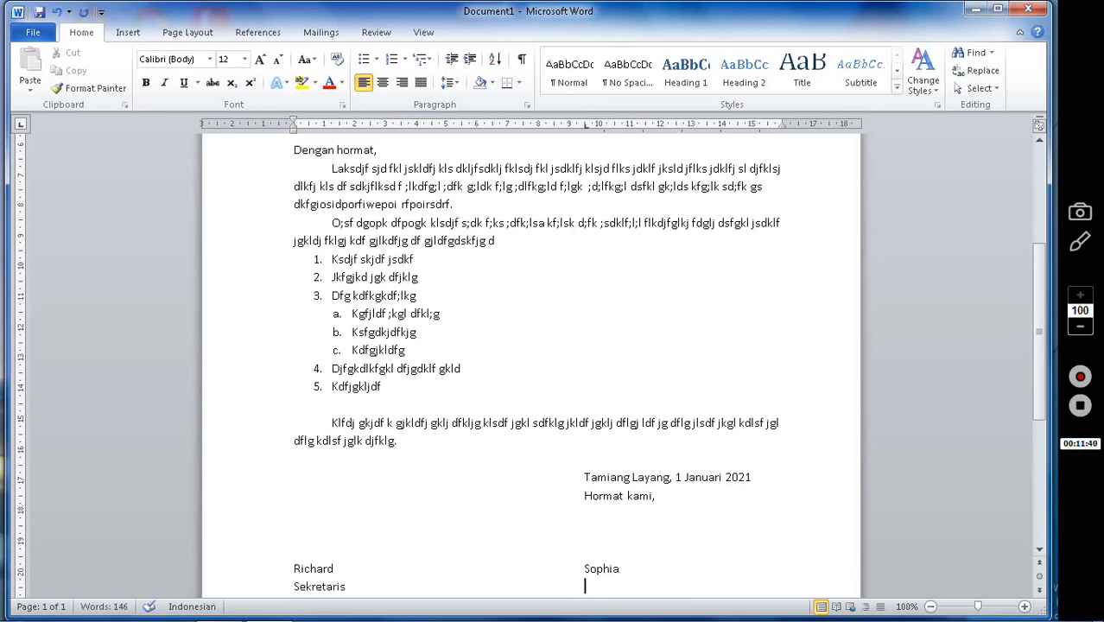
pyautogui.write('Ketua')
# Underline both signatories' names in the signature block
pyautogui.scroll(-3, 756, 505)
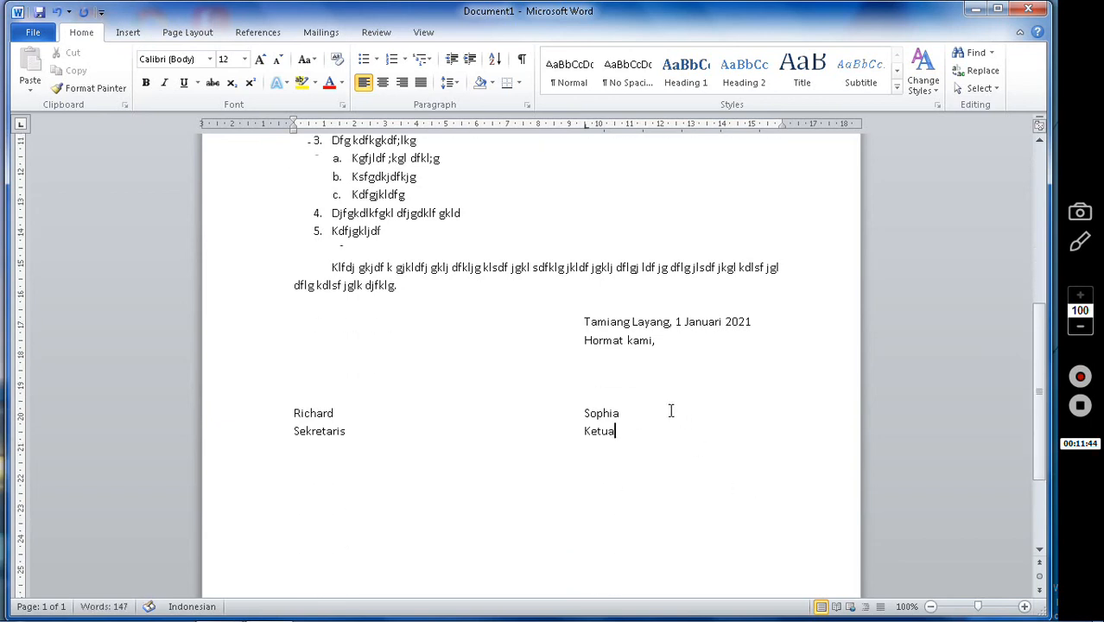
pyautogui.moveTo(621, 415); pyautogui.dragTo(520, 406)
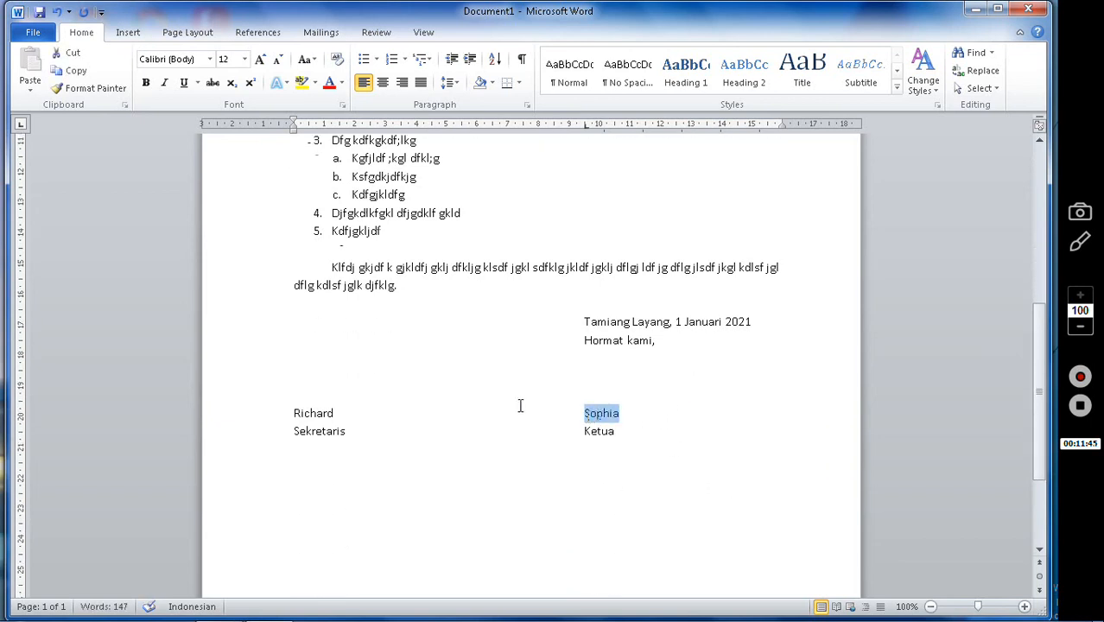
pyautogui.click(673, 417)
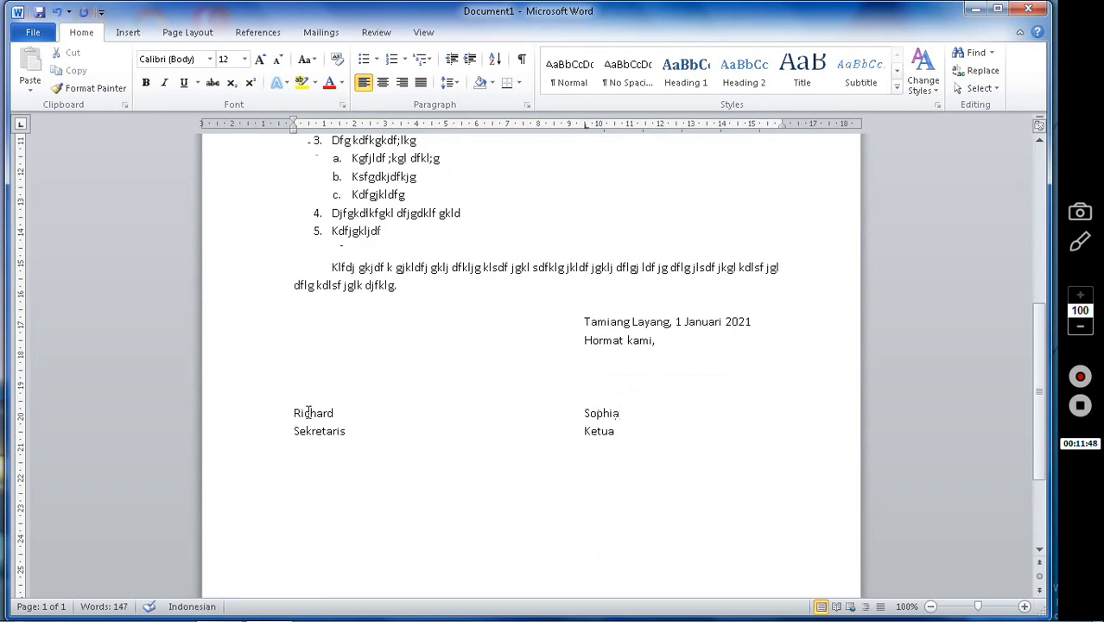
pyautogui.moveTo(292, 413); pyautogui.dragTo(338, 409)
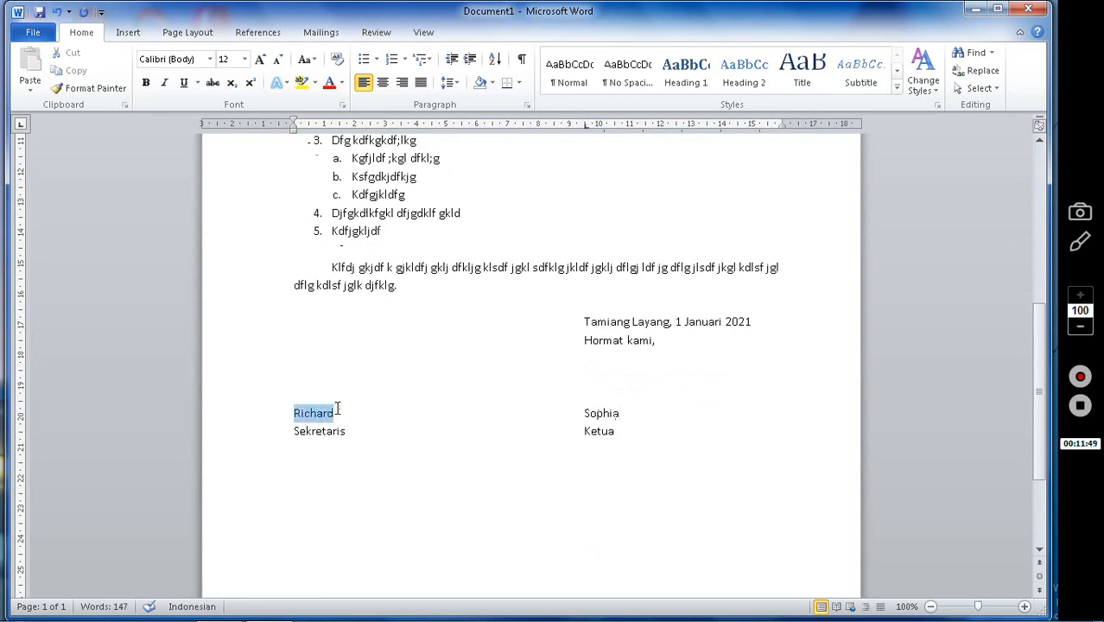
pyautogui.click(185, 85)
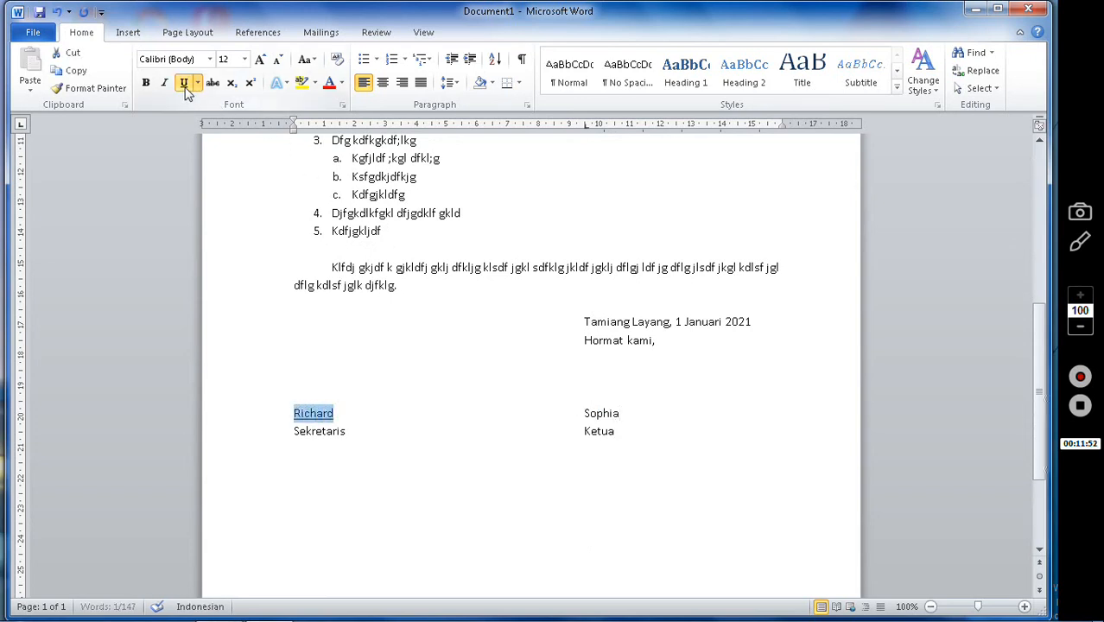
pyautogui.moveTo(585, 413); pyautogui.dragTo(627, 415)
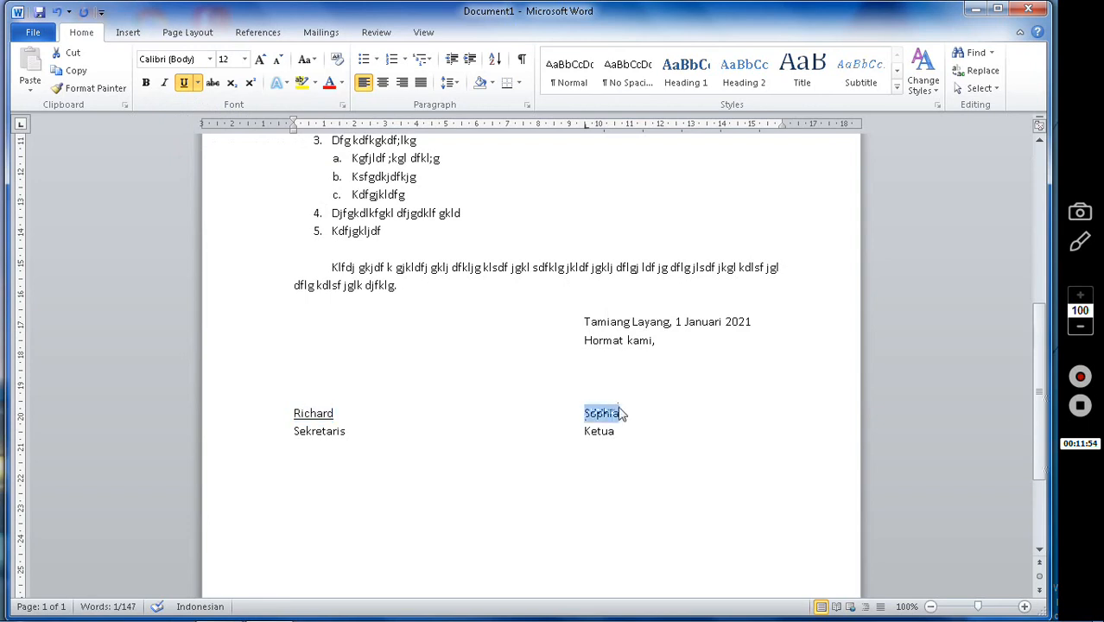
pyautogui.click(185, 83)
# Save the letter as a Word Document named "surat" in the Documents library
pyautogui.scroll(3, 637, 460)
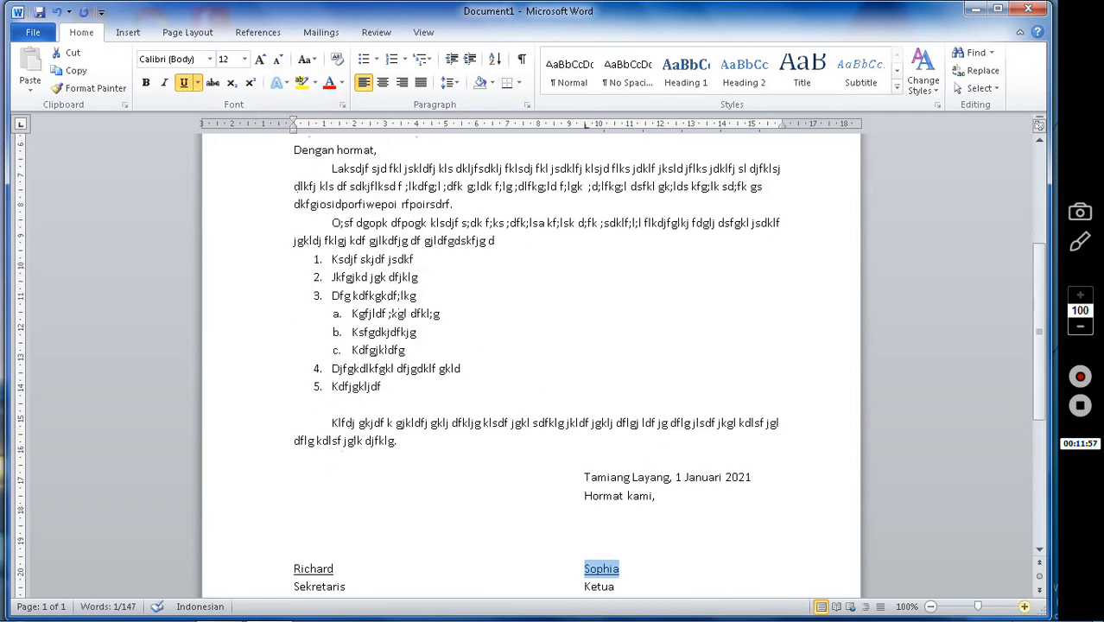
pyautogui.click(931, 606)
pyautogui.click(931, 607)
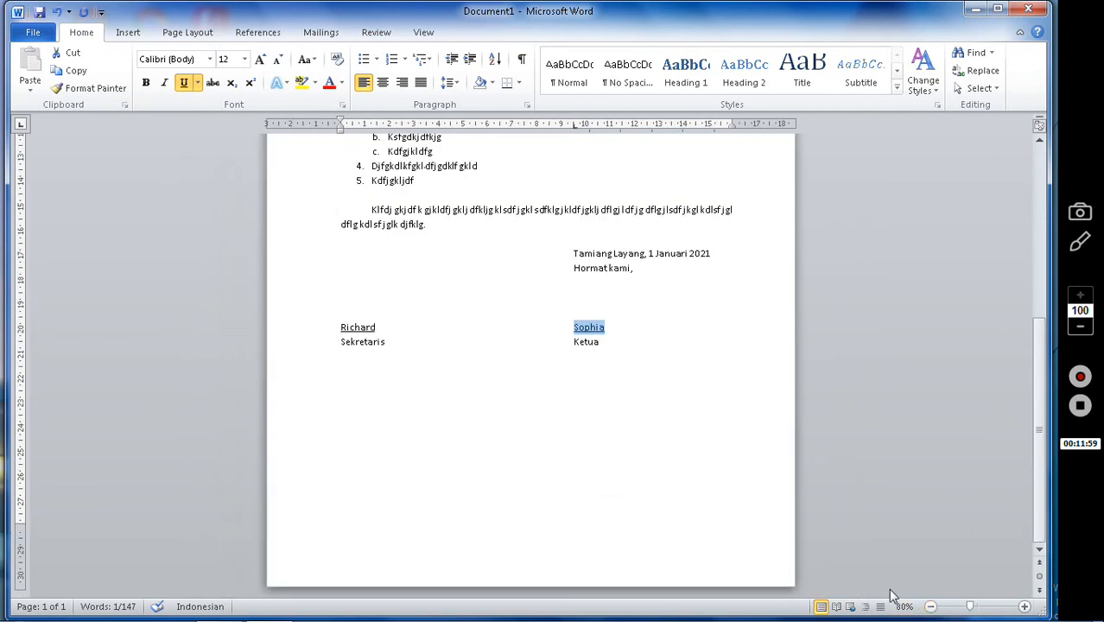
pyautogui.click(930, 606)
pyautogui.click(930, 607)
pyautogui.scroll(1, 433, 337)
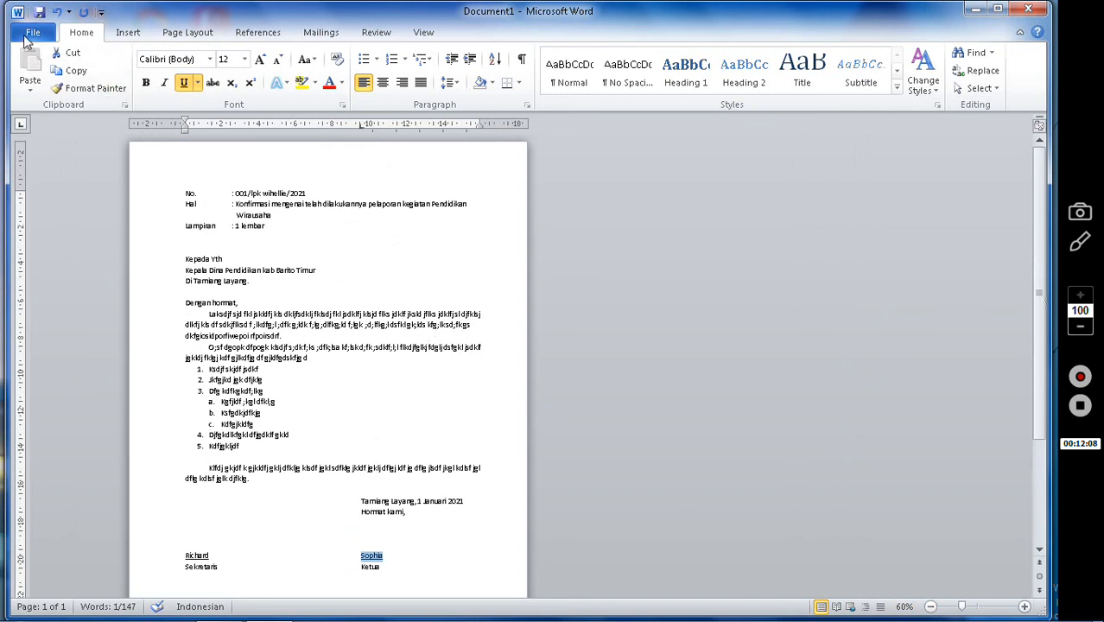
pyautogui.click(31, 35)
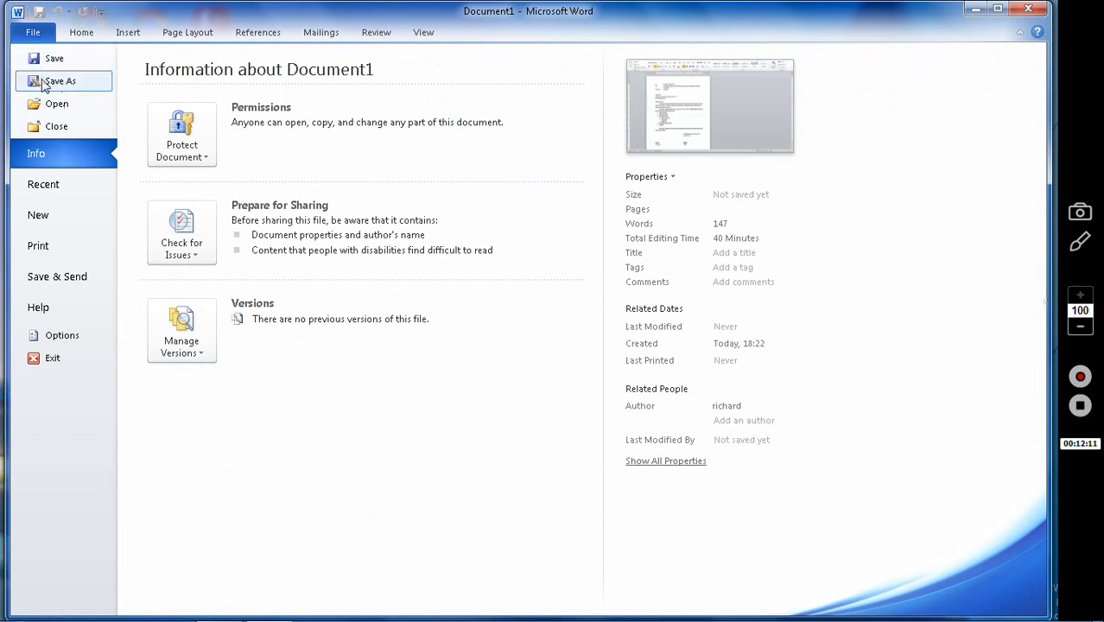
pyautogui.click(43, 82)
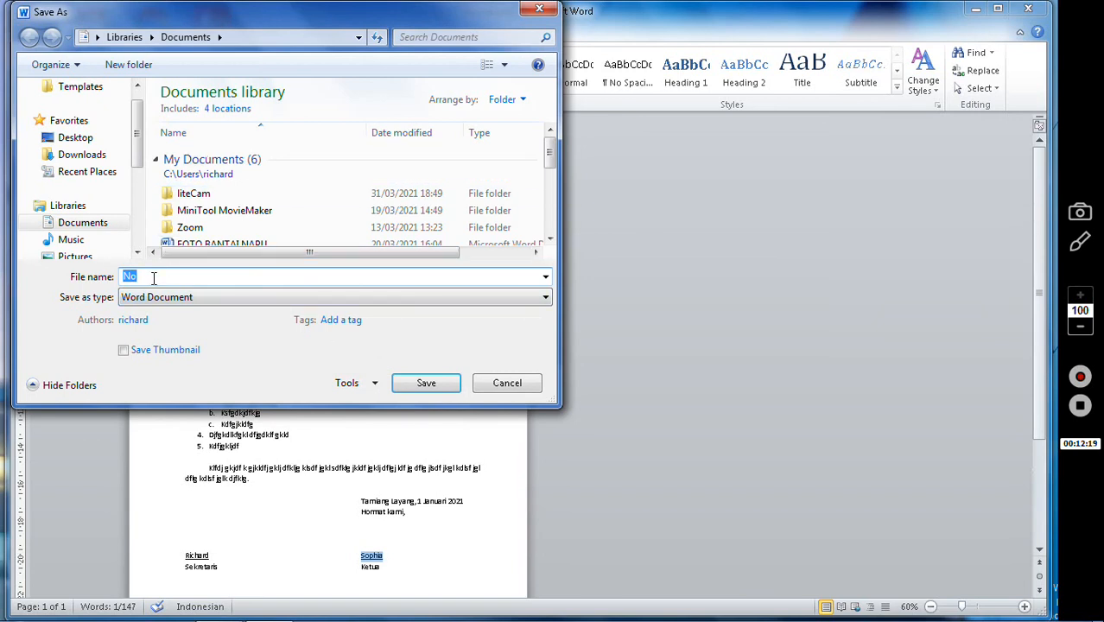
pyautogui.write('surat')
pyautogui.moveTo(550, 158); pyautogui.dragTo(551, 171)
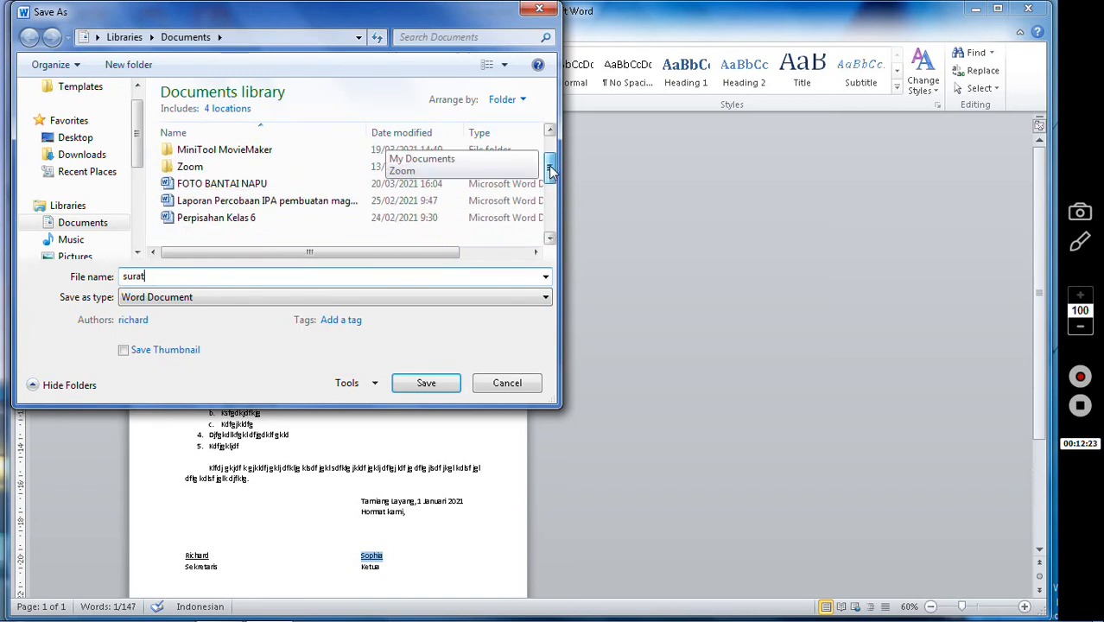
pyautogui.click(434, 389)
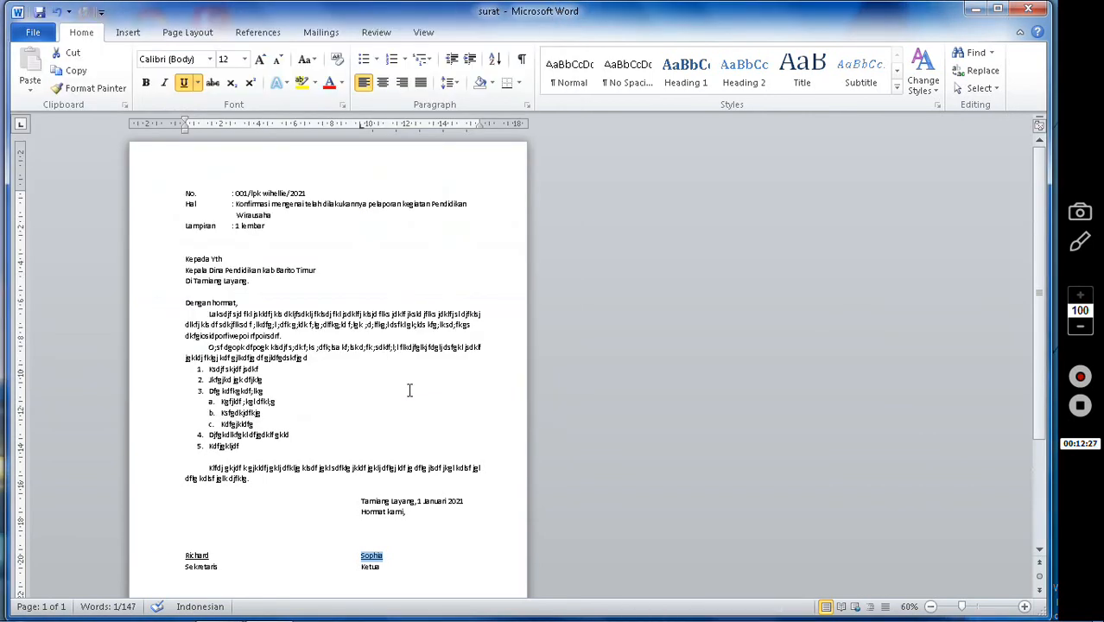
pyautogui.click(639, 404)
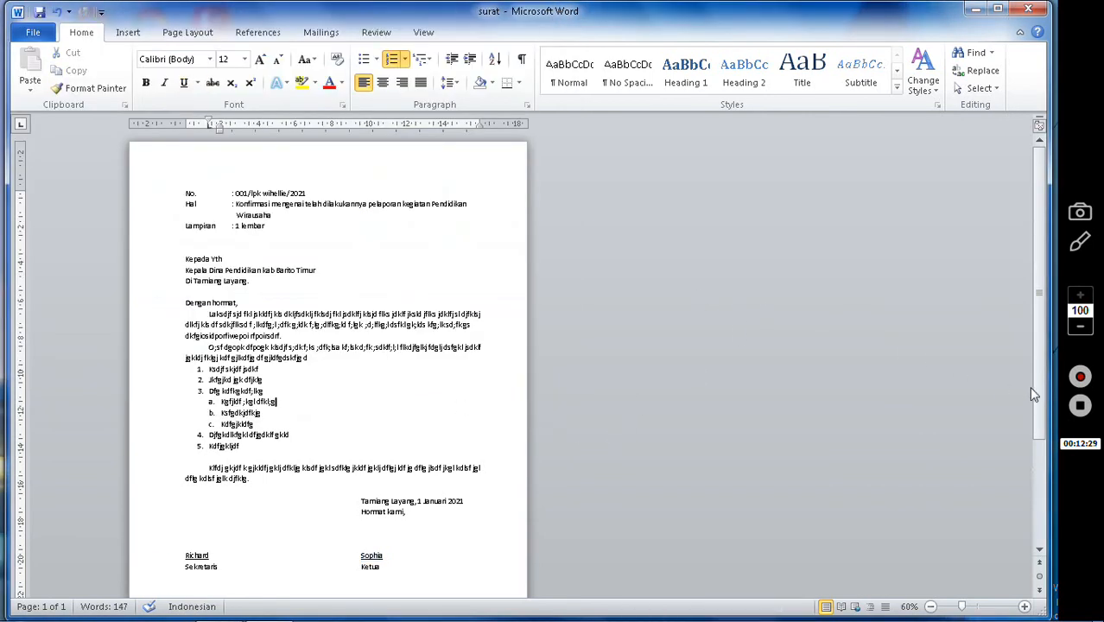